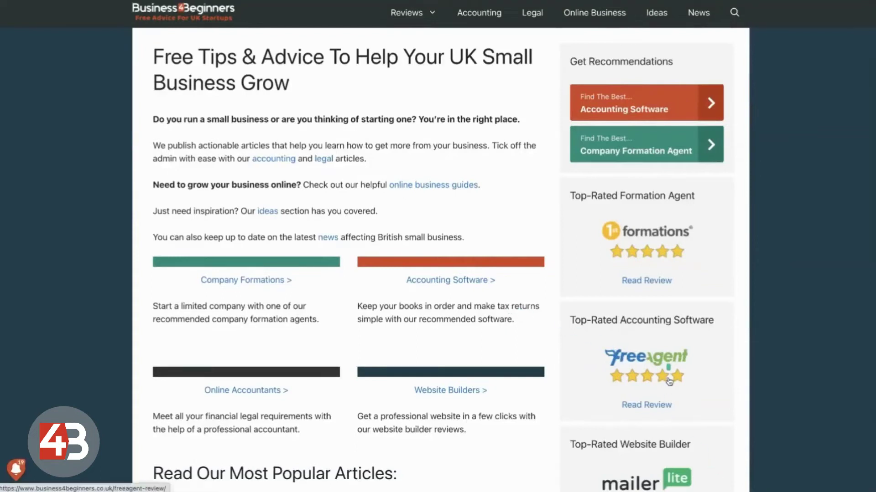
# Open the FreeAgent review on Business4Beginners and scroll down to its 10% referral discount offer
pyautogui.click(654, 406)
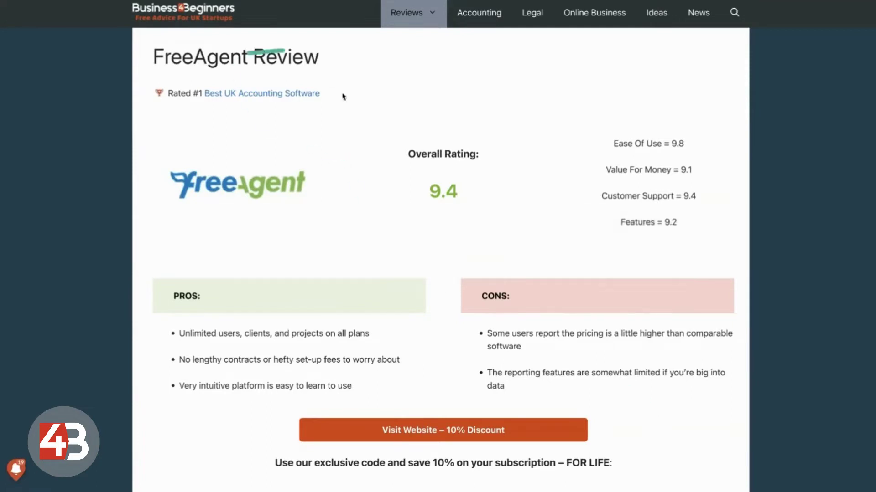
pyautogui.scroll(-3, 436, 318)
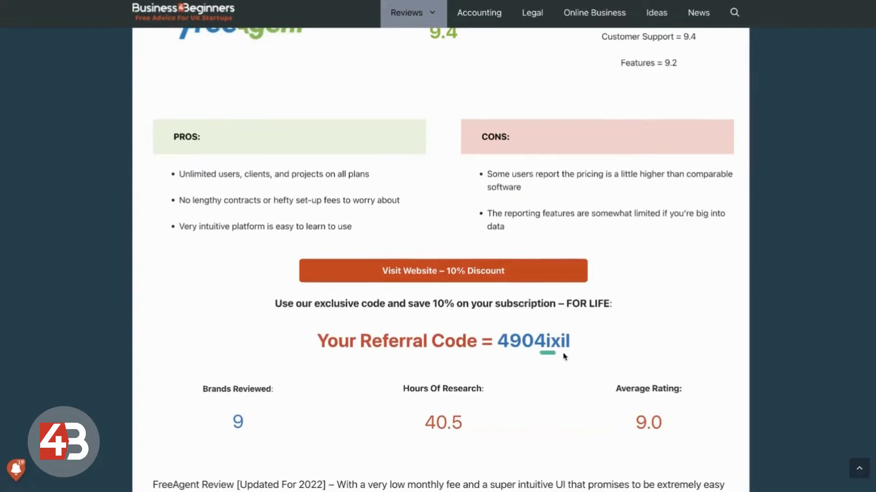
pyautogui.scroll(-1, 566, 353)
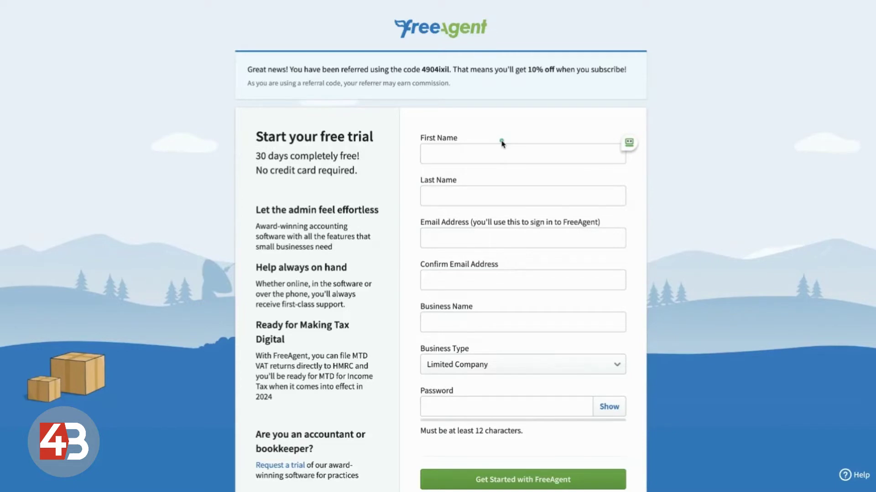
# Enter the first name, choose Sole Trader and fill in the business name 'Business4Beginners'
pyautogui.click(451, 151)
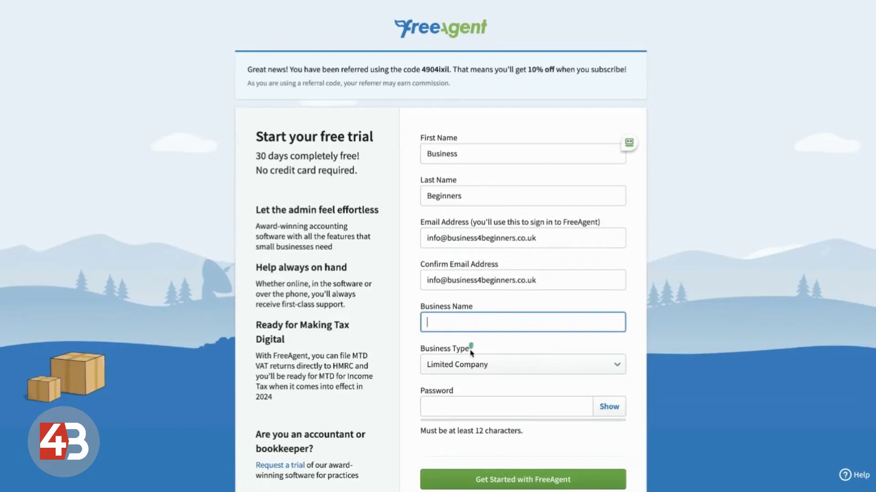
pyautogui.click(472, 363)
pyautogui.click(474, 406)
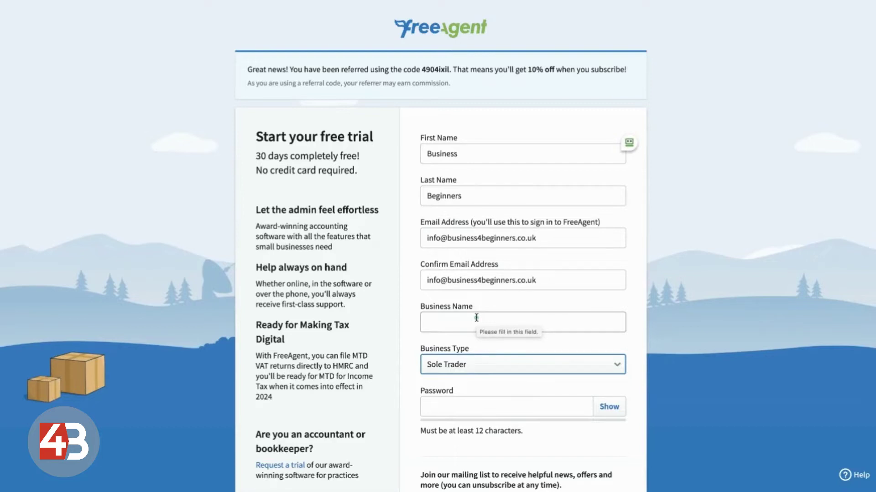
pyautogui.click(476, 318)
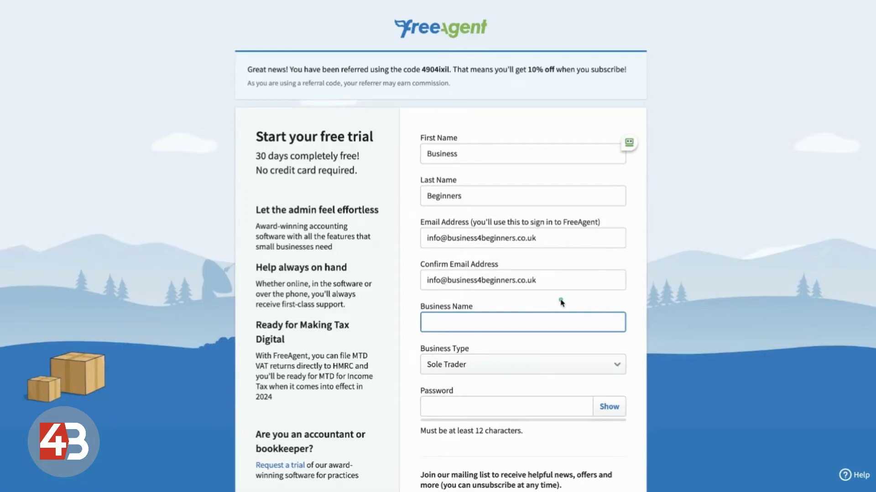
pyautogui.write('Business4Beginners')
# Set the account password, decline the mailing list and submit the trial sign-up
pyautogui.click(513, 410)
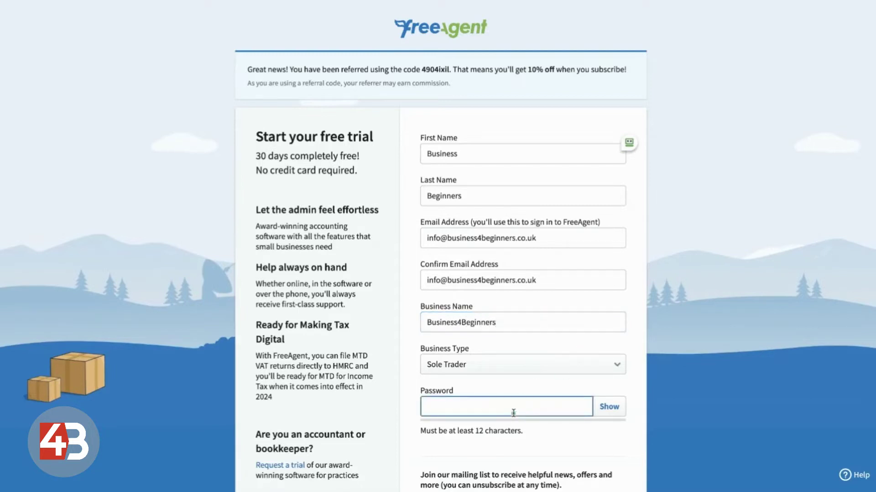
pyautogui.write('•••••••••')
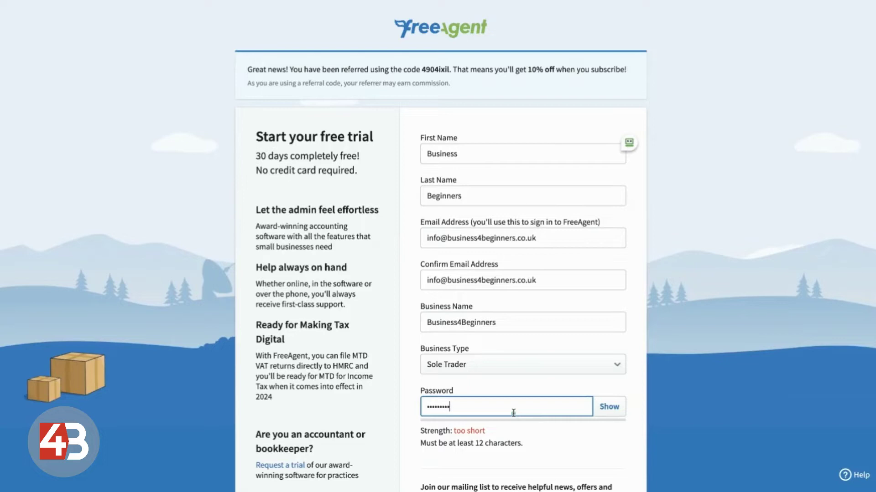
pyautogui.write('••••')
pyautogui.scroll(-4, 433, 338)
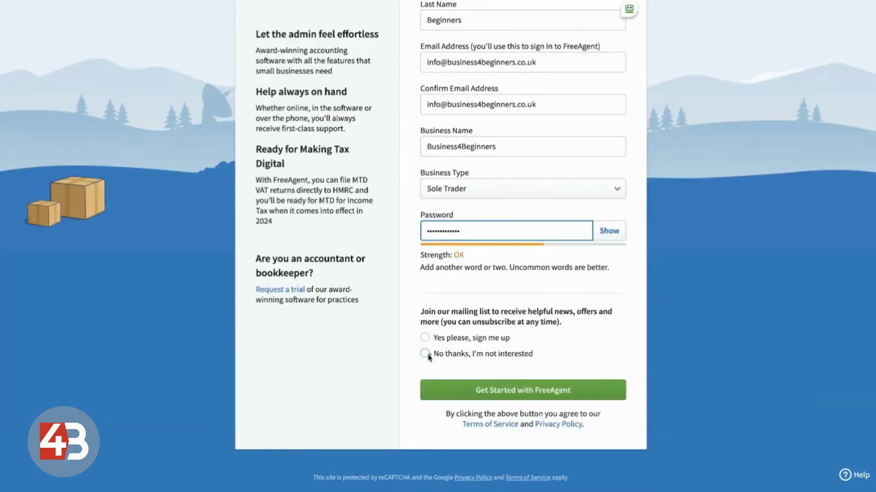
pyautogui.click(427, 354)
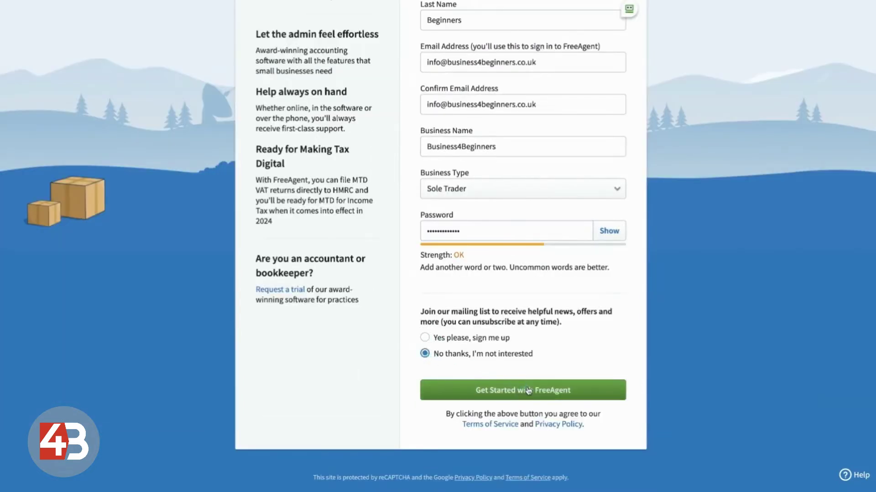
pyautogui.click(543, 393)
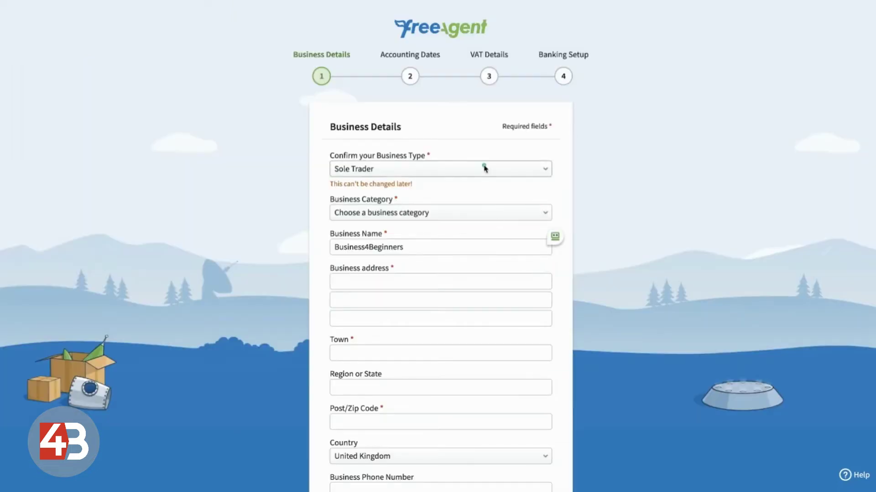
# Set the business category to Marketing & Advertising and save the business details
pyautogui.scroll(-3, 483, 166)
pyautogui.click(431, 108)
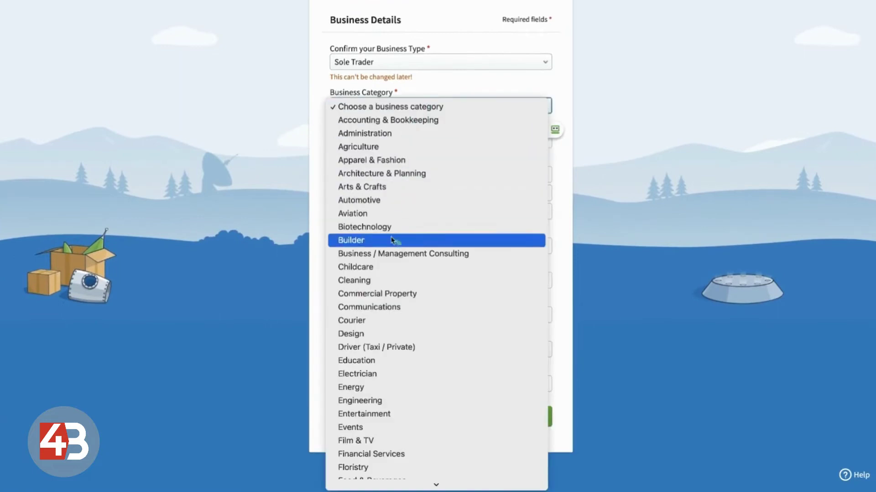
pyautogui.scroll(-5, 406, 362)
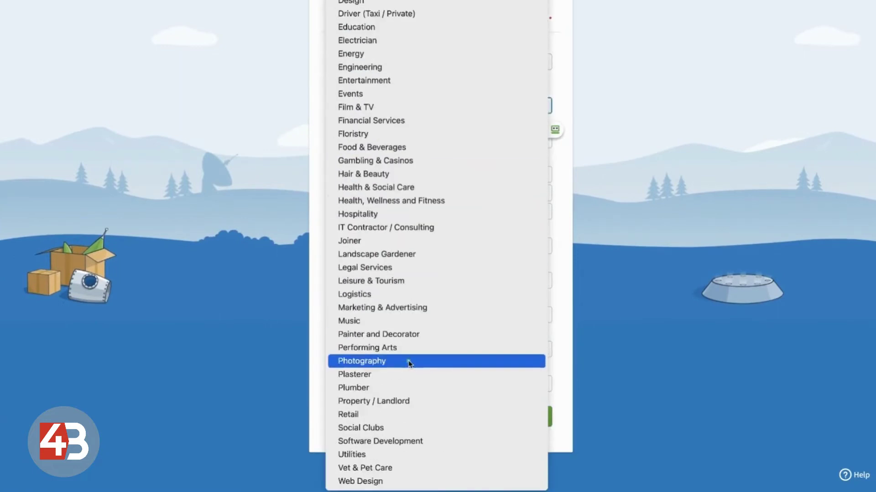
pyautogui.click(383, 308)
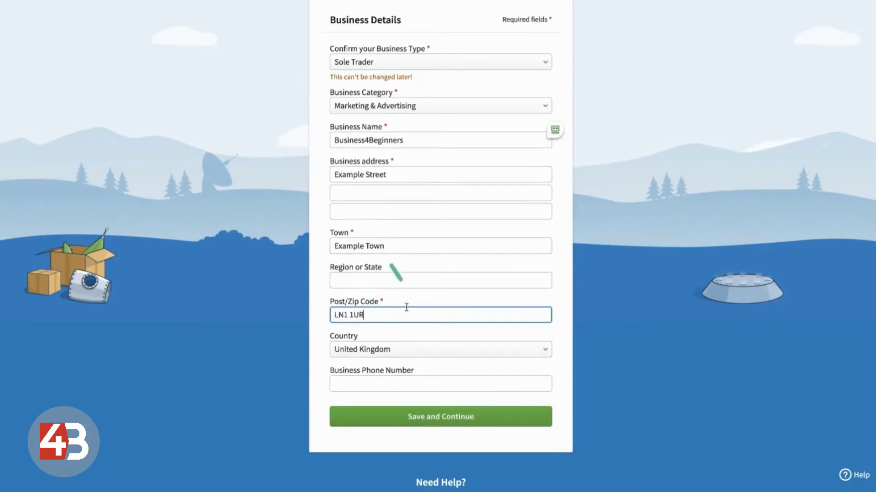
pyautogui.click(425, 413)
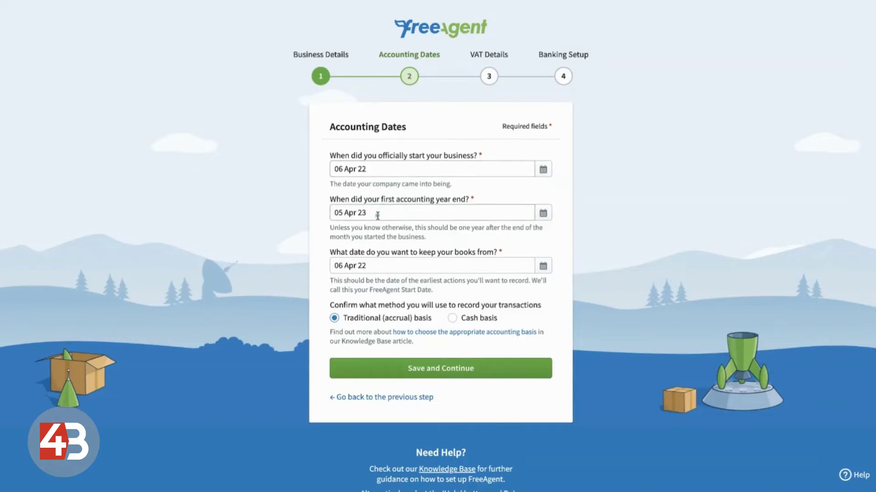
# Accept the default accounting dates, not-VAT-registered status and Business Current Account to finish setup
pyautogui.click(424, 367)
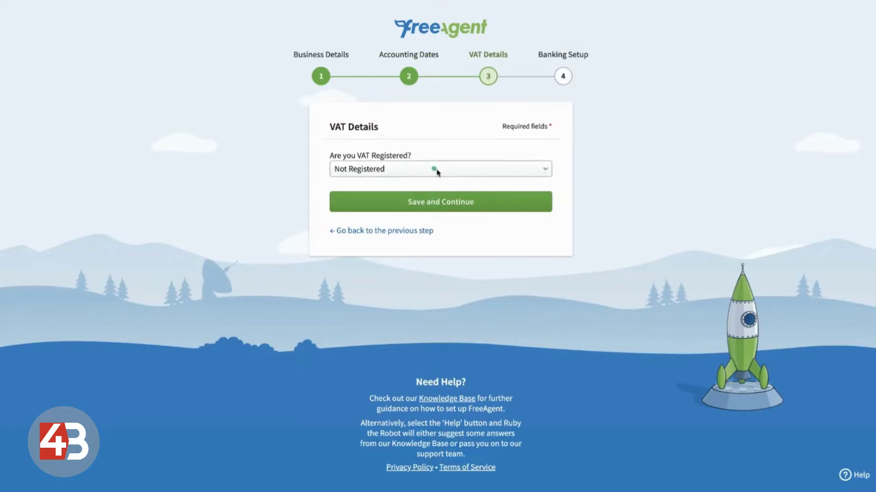
pyautogui.click(441, 204)
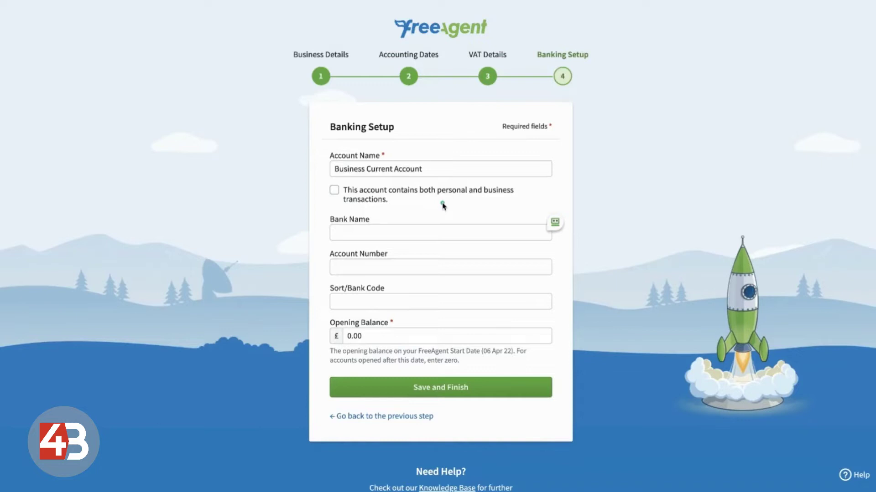
pyautogui.click(441, 388)
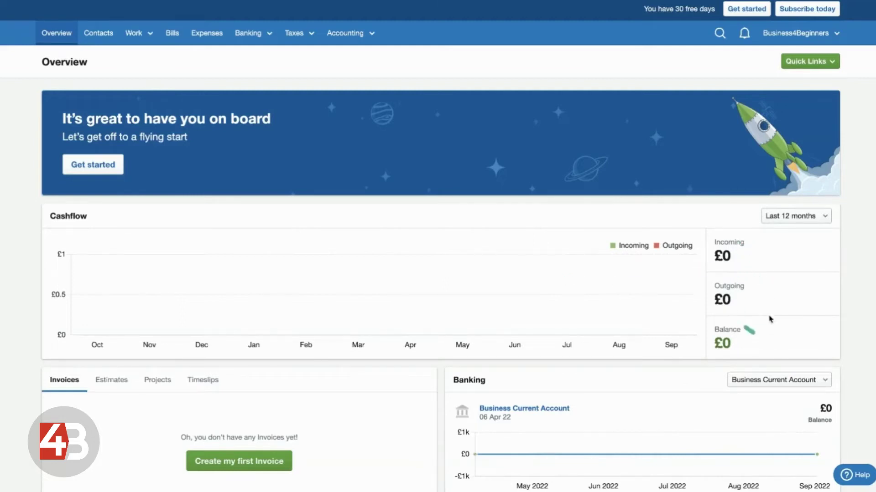
# Check the cashflow period options, keeping 12 months, and browse the Estimates, Projects and Timeslips tabs
pyautogui.click(794, 216)
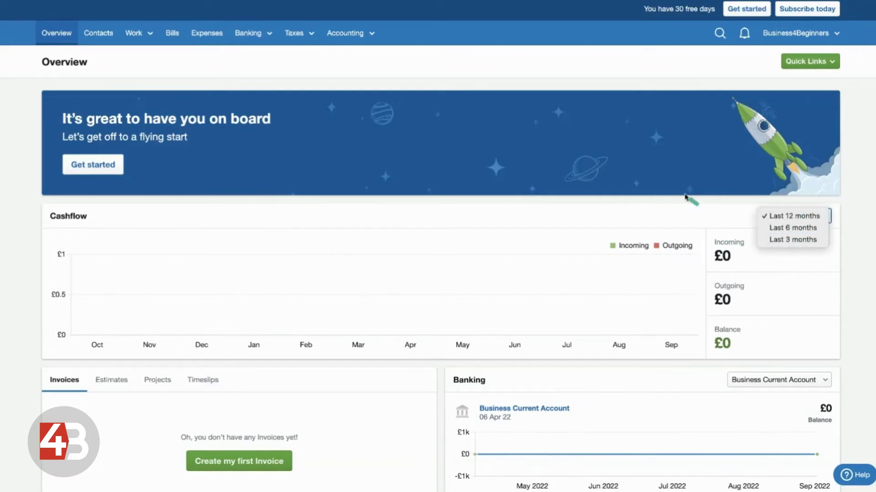
pyautogui.click(677, 218)
pyautogui.scroll(-2, 472, 325)
pyautogui.scroll(-2, 472, 325)
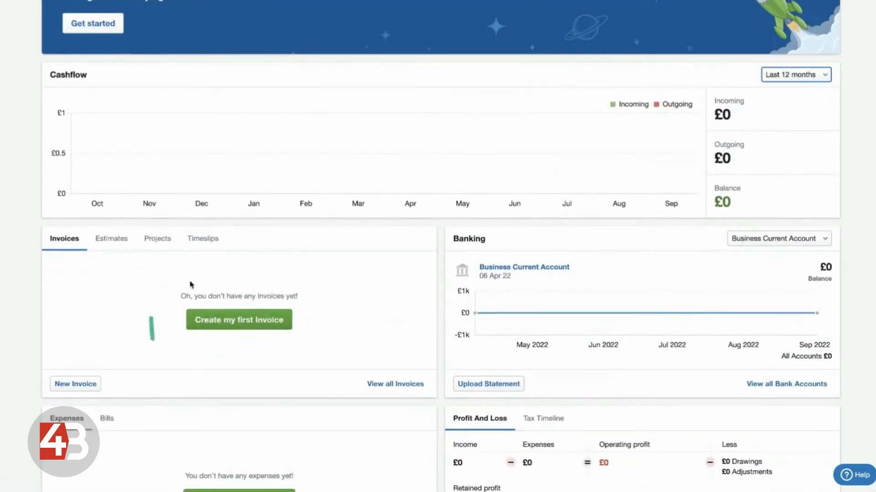
pyautogui.click(111, 241)
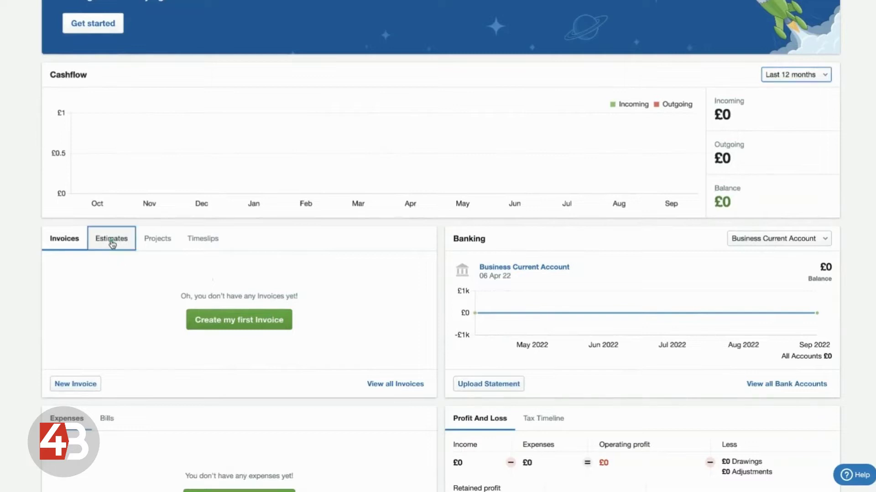
pyautogui.click(166, 245)
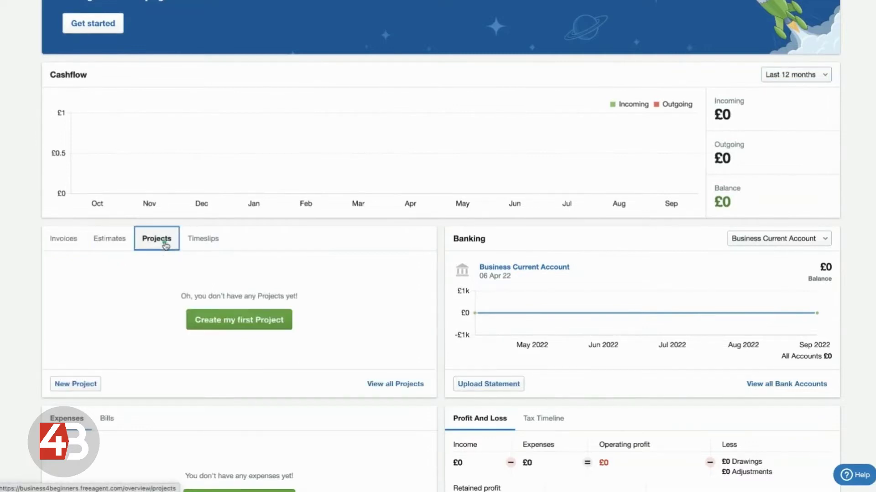
pyautogui.click(208, 242)
pyautogui.click(63, 240)
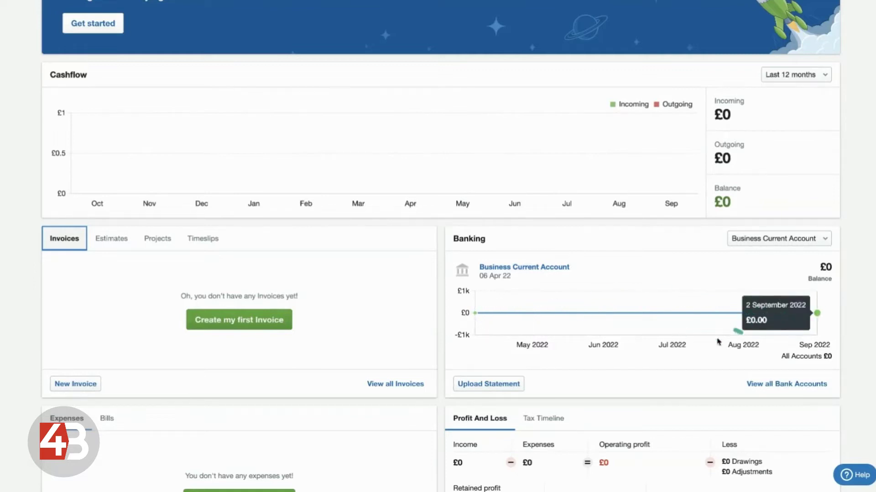
# Review the upcoming tax timeline, then go to the Contacts page
pyautogui.scroll(-3, 633, 355)
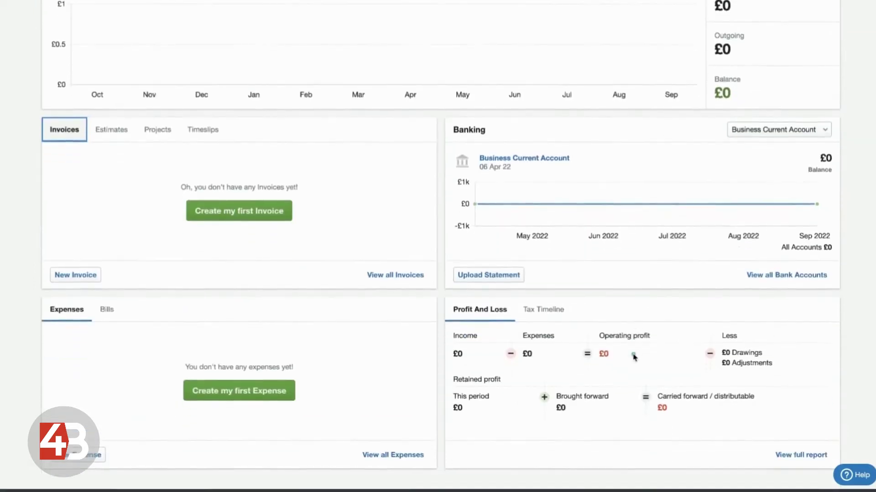
pyautogui.scroll(-1, 633, 356)
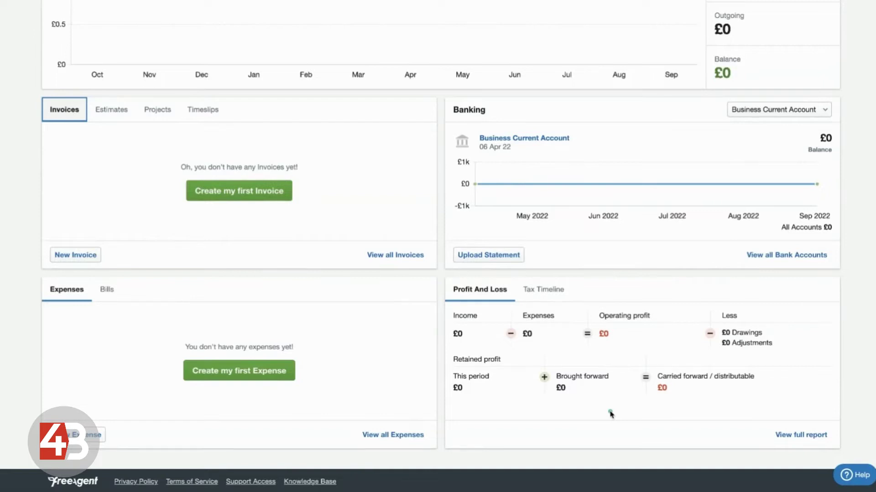
pyautogui.click(547, 290)
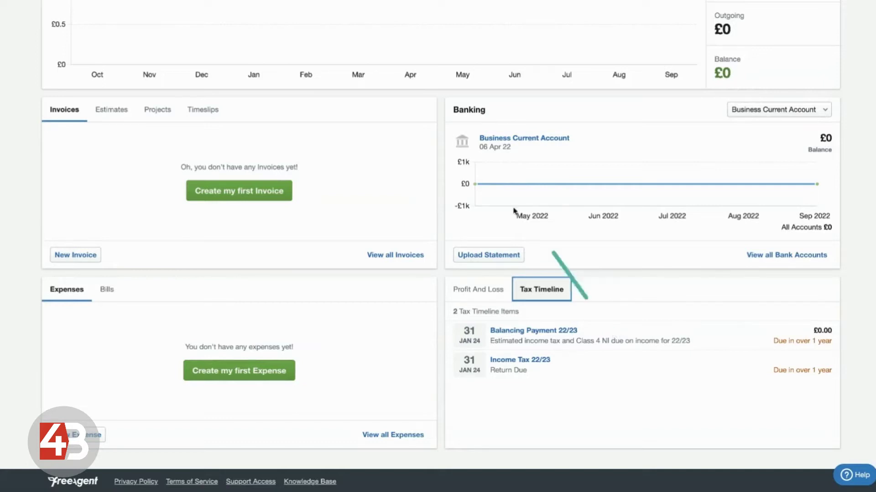
pyautogui.scroll(6, 514, 219)
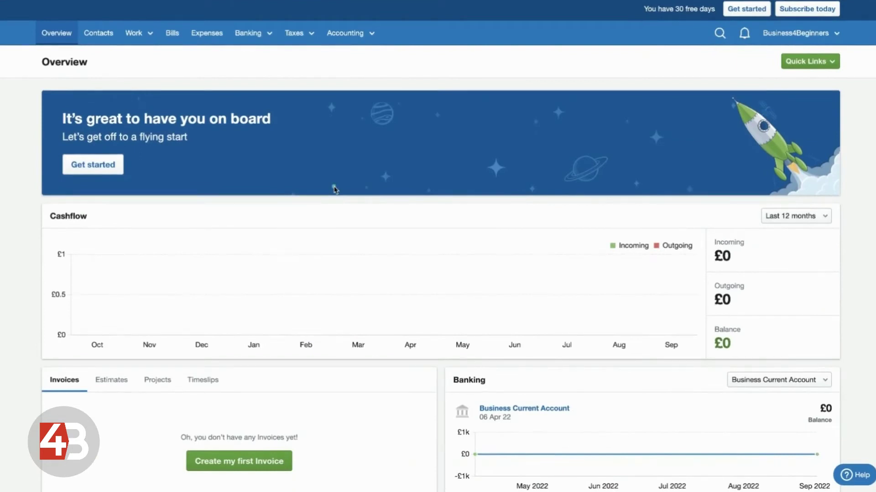
pyautogui.click(108, 36)
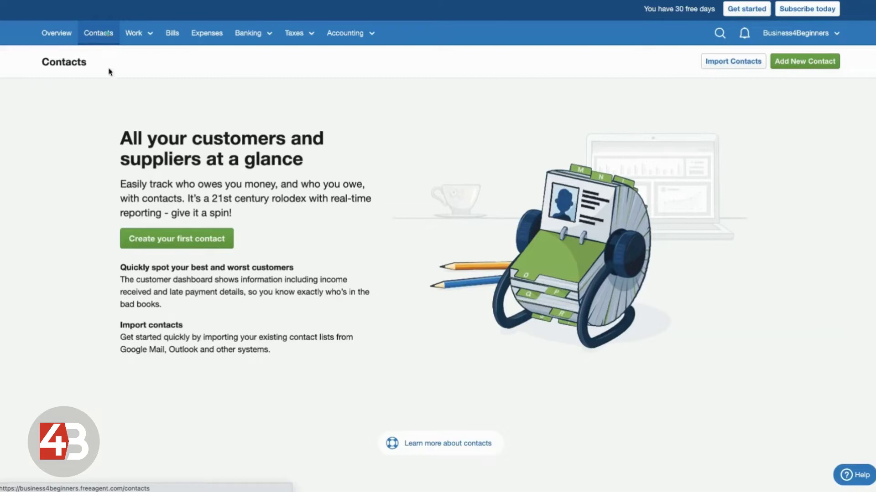
# Open a blank New Contact form and scroll through its contact, address and invoicing fields
pyautogui.click(198, 244)
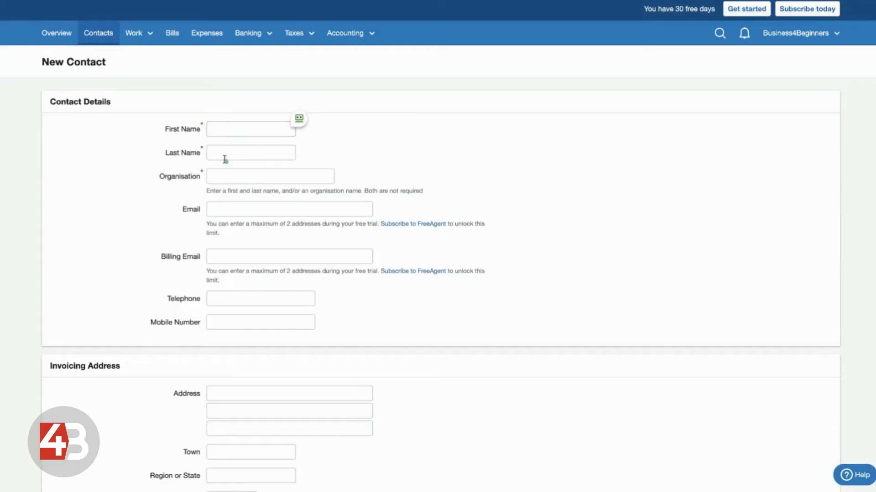
pyautogui.scroll(-5, 239, 178)
pyautogui.scroll(1, 240, 178)
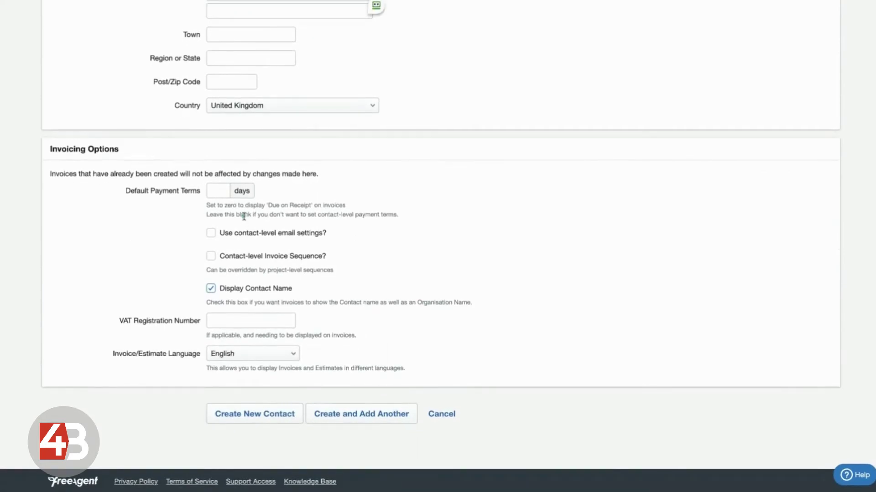
pyautogui.scroll(10, 244, 216)
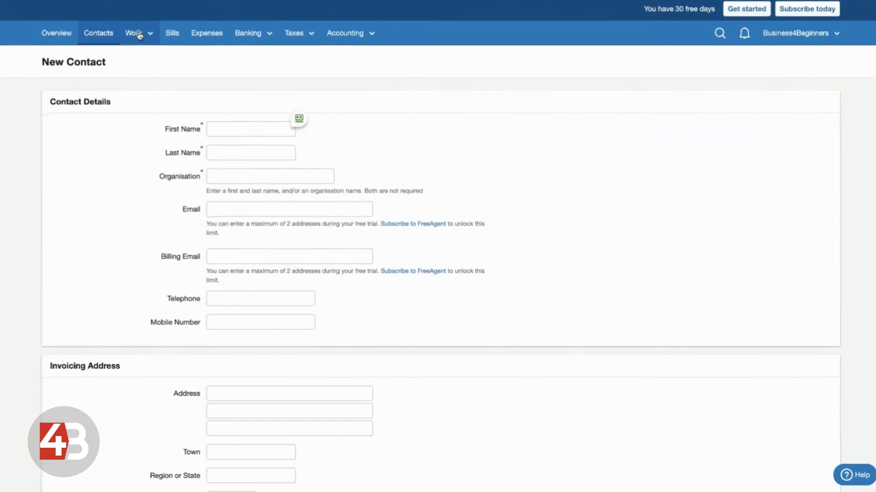
# Start the first invoice under Work > Invoicing for organisation Joe Bloggs Ltd
pyautogui.click(138, 34)
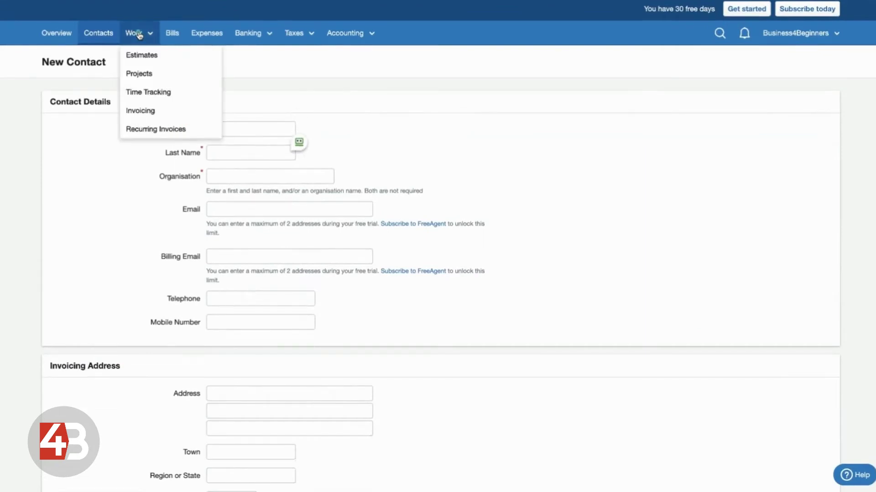
pyautogui.click(154, 113)
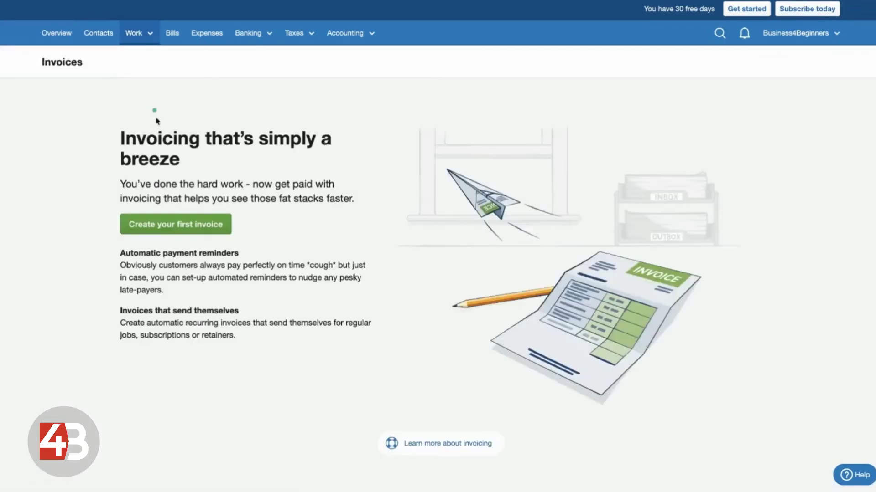
pyautogui.click(185, 234)
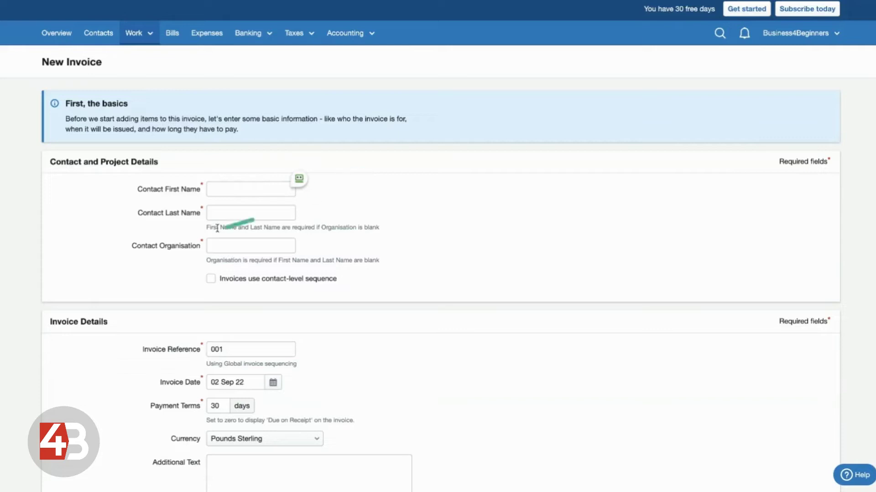
pyautogui.click(233, 242)
pyautogui.write('Jo')
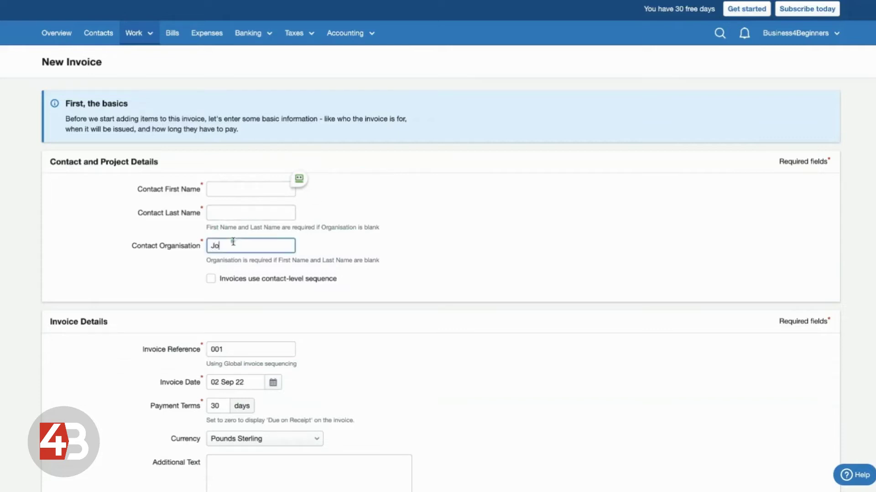
pyautogui.write('e Bloggs Ltd')
# Review the invoice details: reference 001, dated 02 Sep 22, 30-day terms, Pounds Sterling
pyautogui.scroll(-3, 419, 266)
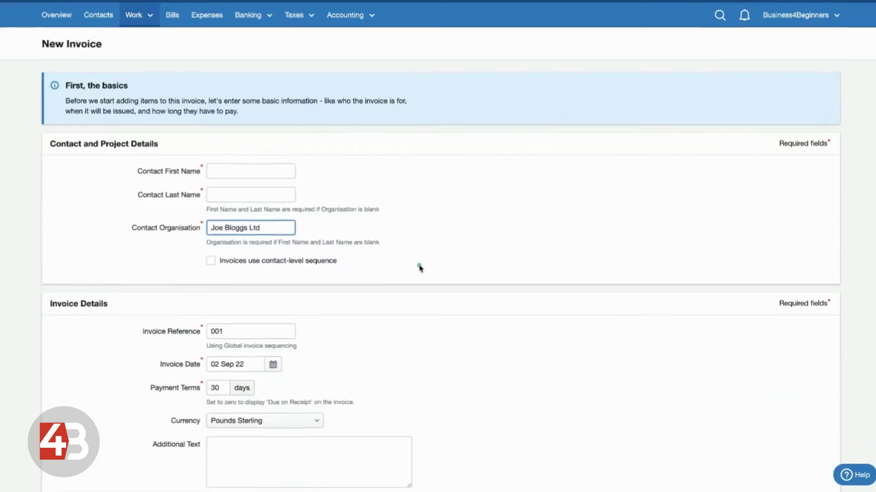
pyautogui.scroll(-3, 419, 266)
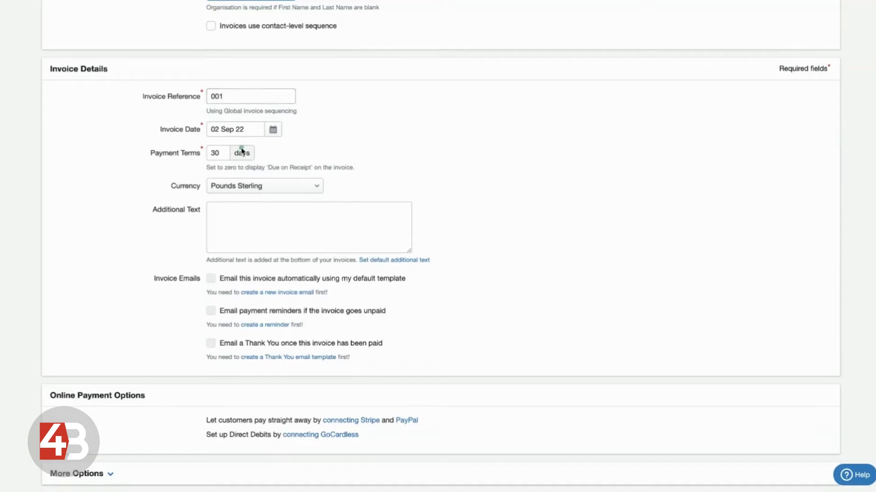
pyautogui.click(273, 131)
pyautogui.click(263, 175)
pyautogui.scroll(-2, 264, 177)
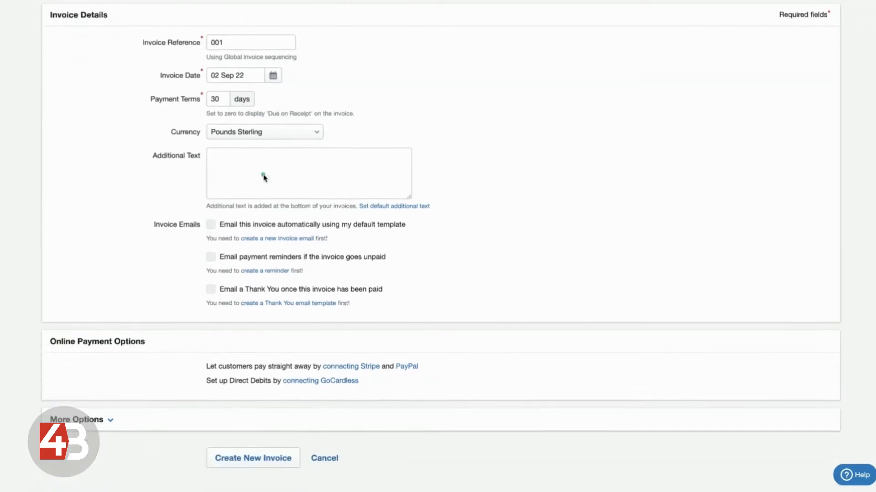
pyautogui.click(373, 163)
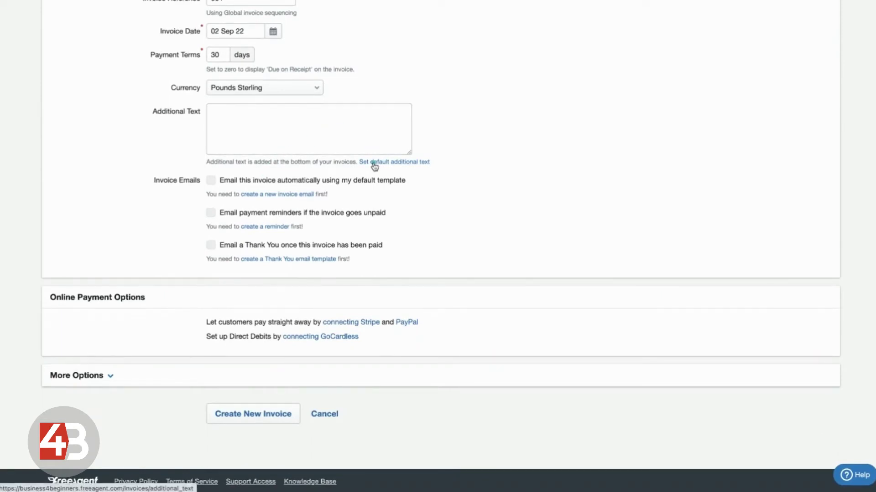
# Create the draft invoice and add a line item measured in Hours
pyautogui.click(265, 414)
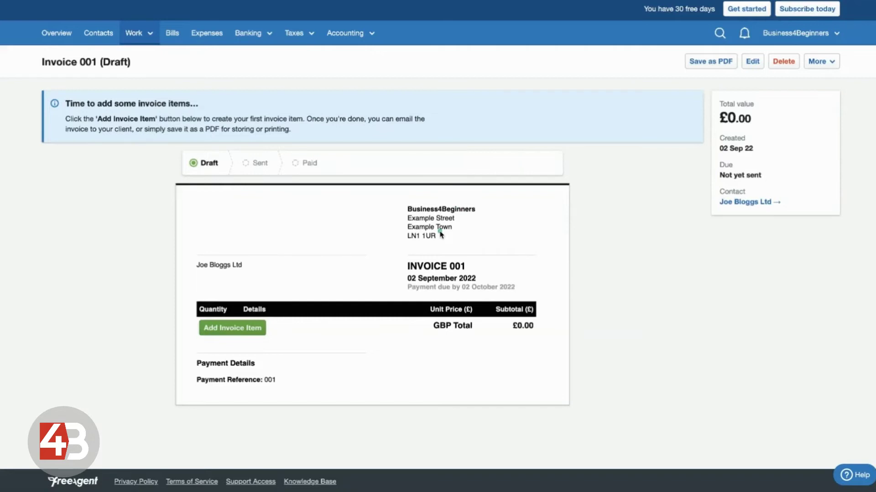
pyautogui.click(240, 329)
pyautogui.click(425, 174)
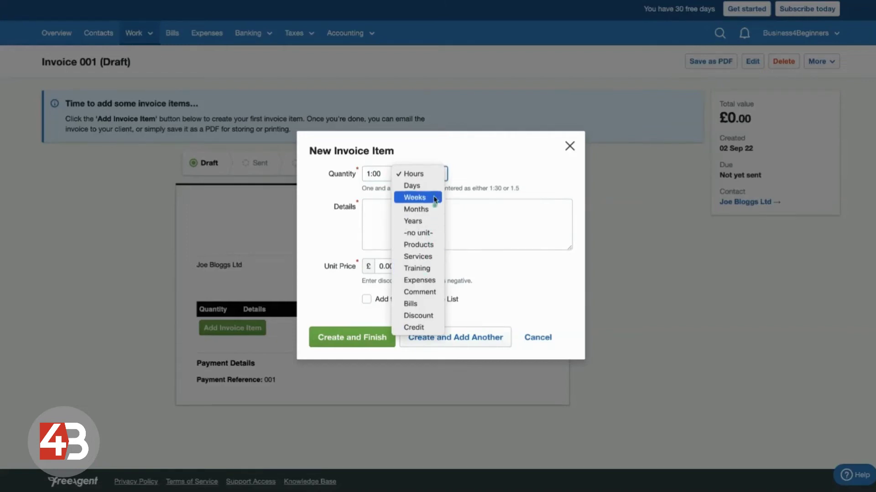
pyautogui.click(422, 173)
# Enter quantity 3, details 'Consultancy Work' and unit price 30, then save the item
pyautogui.click(381, 176)
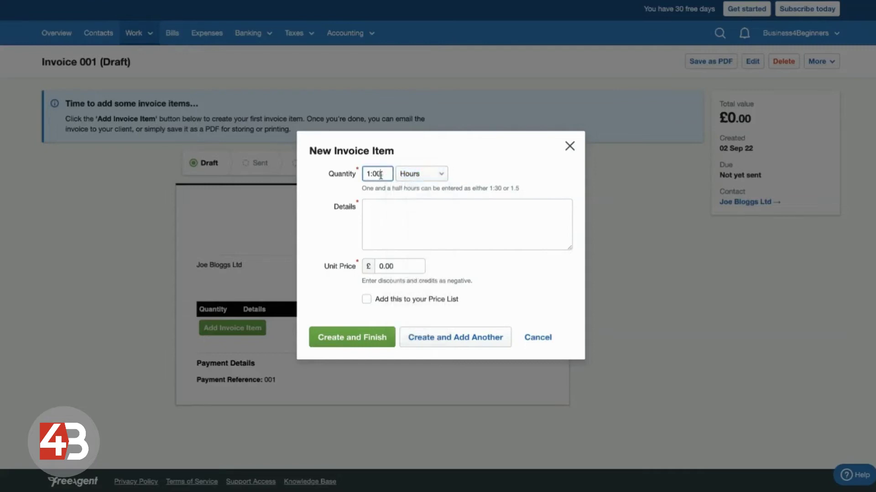
pyautogui.doubleClick(381, 175)
pyautogui.write('3')
pyautogui.click(415, 224)
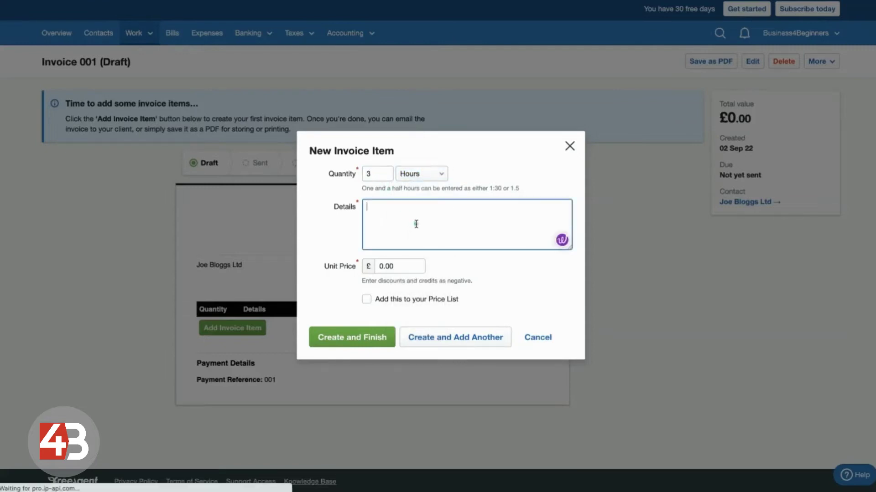
pyautogui.write('Con')
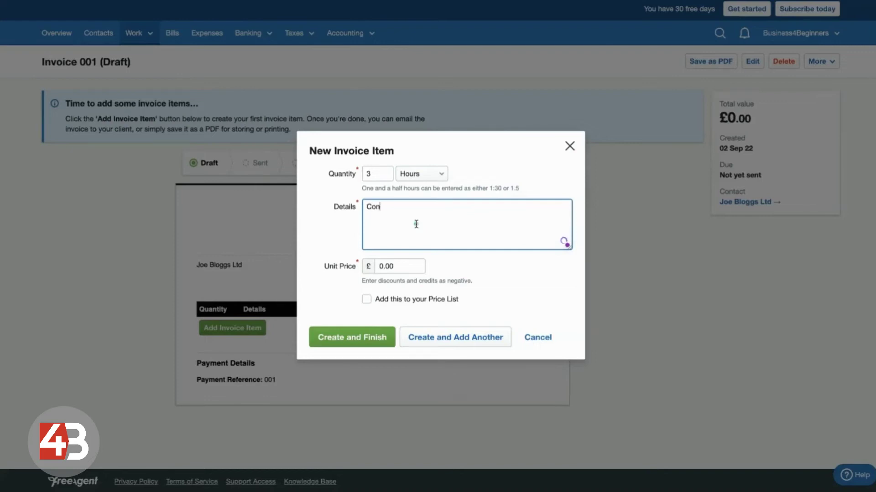
pyautogui.write('sultancy Work')
pyautogui.click(391, 265)
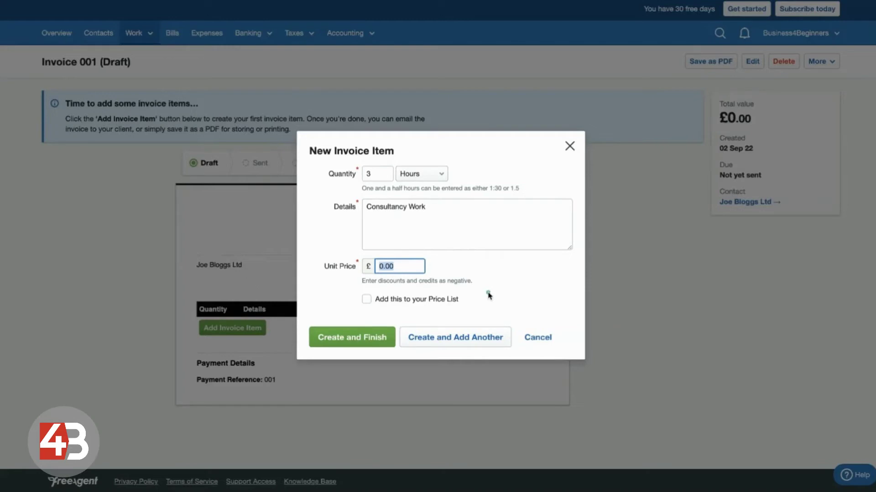
pyautogui.write('30')
pyautogui.click(380, 340)
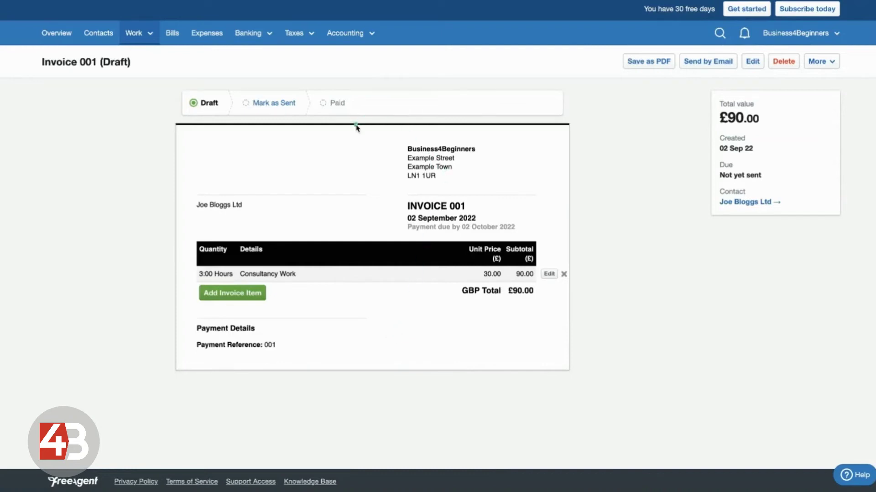
pyautogui.click(713, 68)
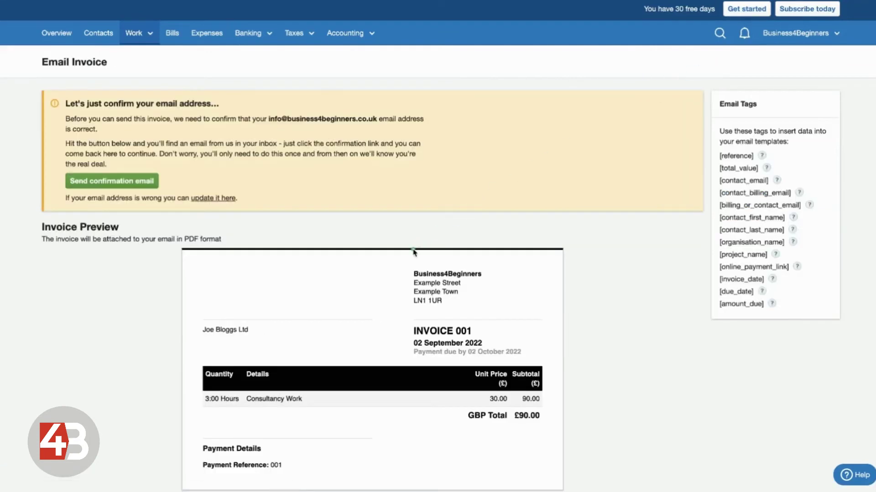
pyautogui.scroll(-3, 413, 251)
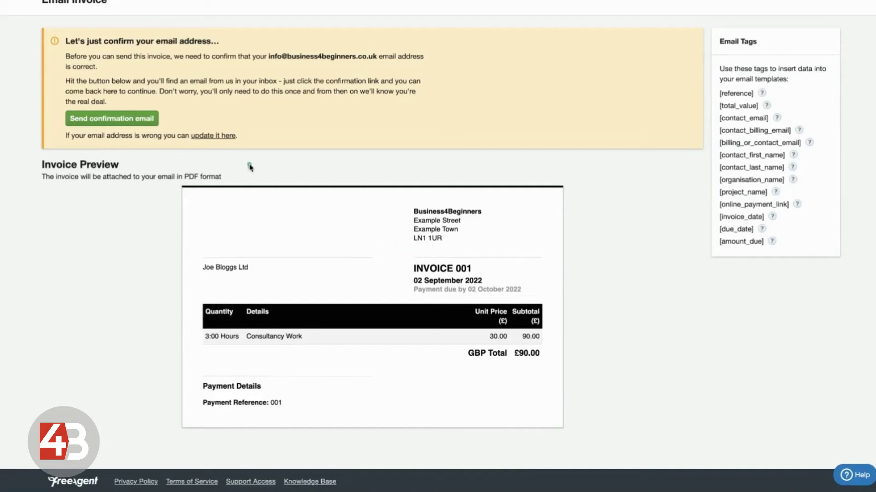
pyautogui.scroll(3, 248, 166)
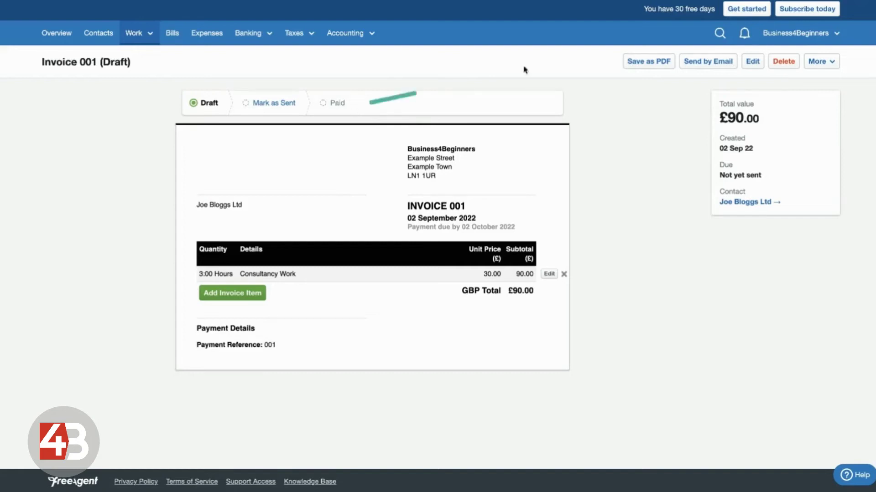
# Cancel the PDF save, mark invoice 001 as sent and dismiss the tips popup
pyautogui.click(641, 64)
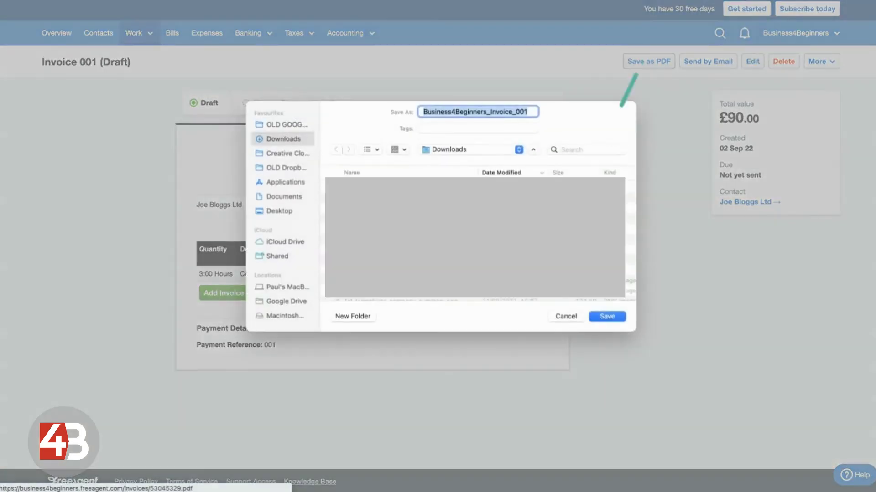
pyautogui.click(575, 317)
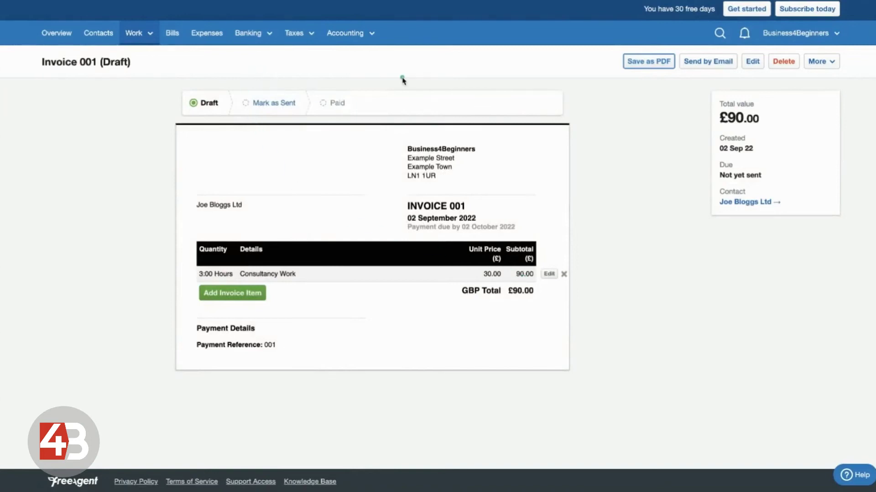
pyautogui.click(282, 102)
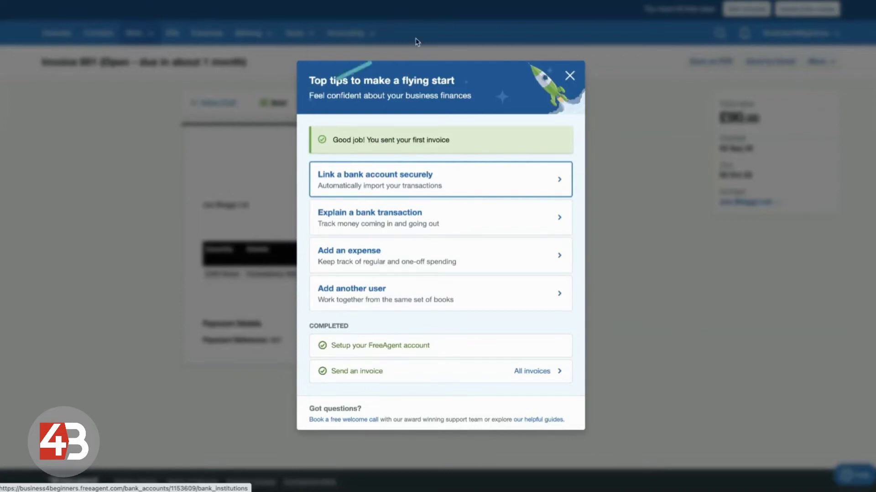
pyautogui.click(570, 76)
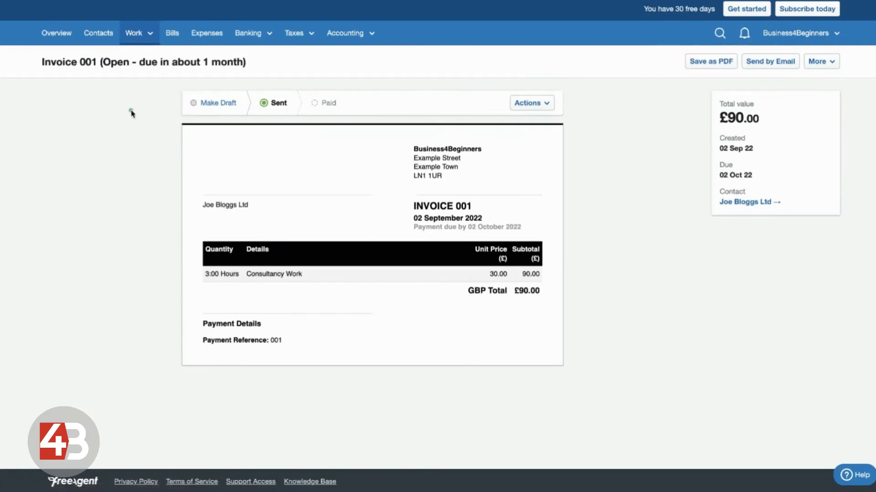
pyautogui.click(142, 33)
# Open the full invoice list showing £90.00 outstanding, then go to the Bills page
pyautogui.click(148, 114)
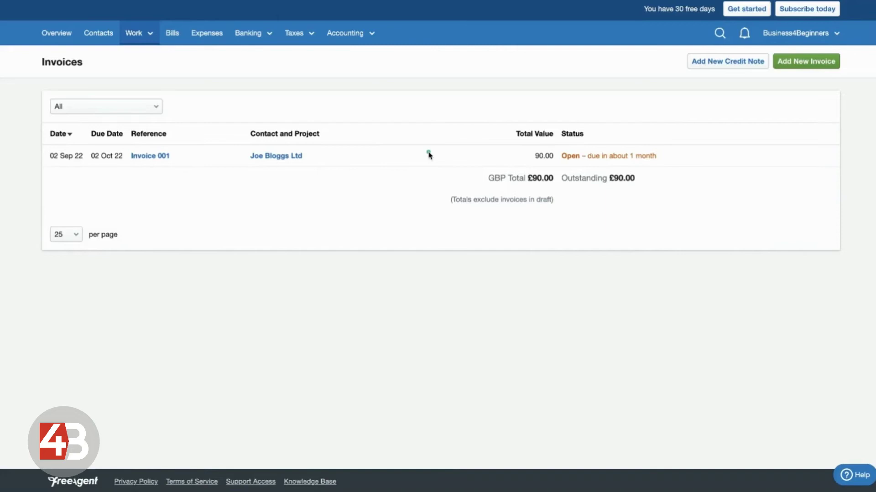
pyautogui.click(172, 34)
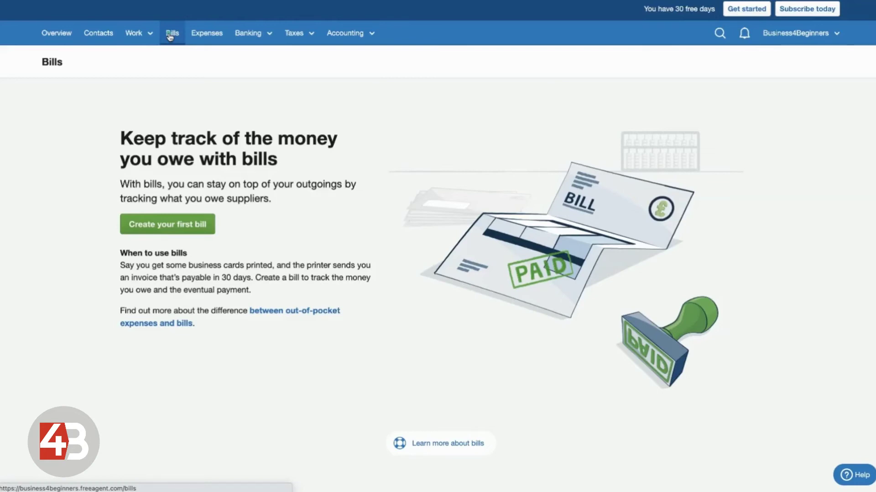
# Go to the Out-of-Pocket Expenses page, which has no expenses recorded yet
pyautogui.click(211, 36)
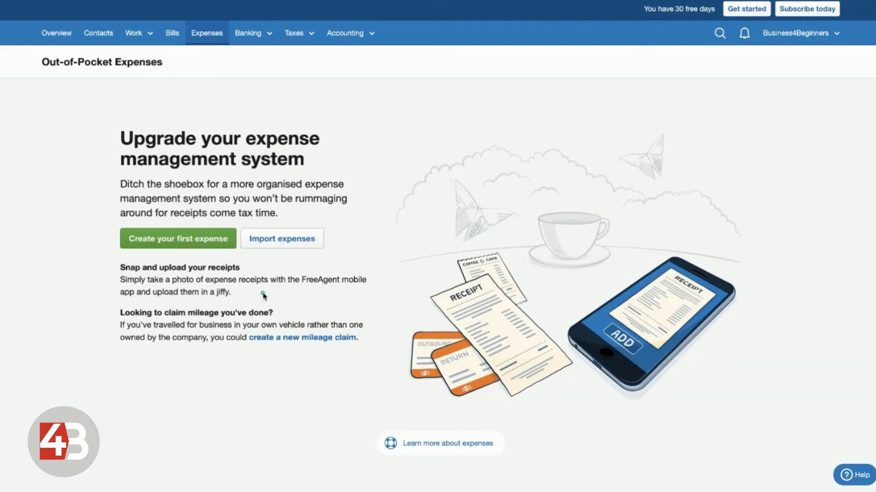
# Show the Banking dropdown menu from the Expenses page
pyautogui.click(250, 33)
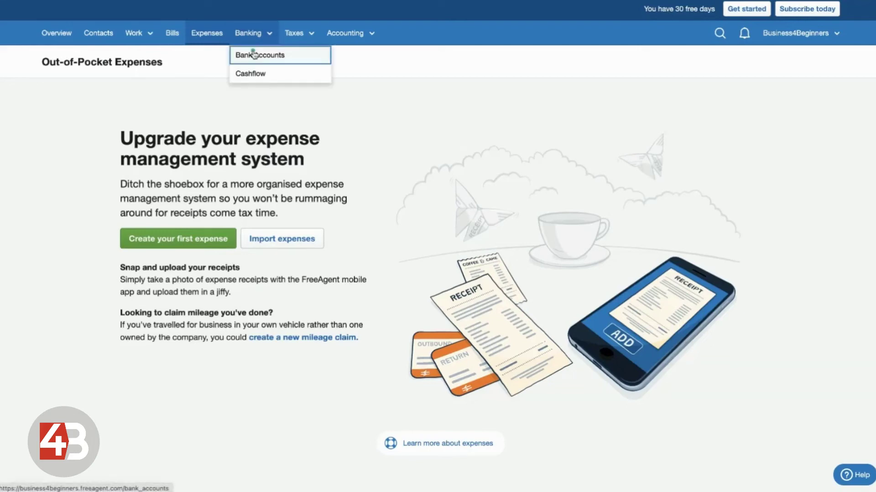
# Start connecting a bank feed for the Business Current Account from Bank Accounts
pyautogui.click(254, 55)
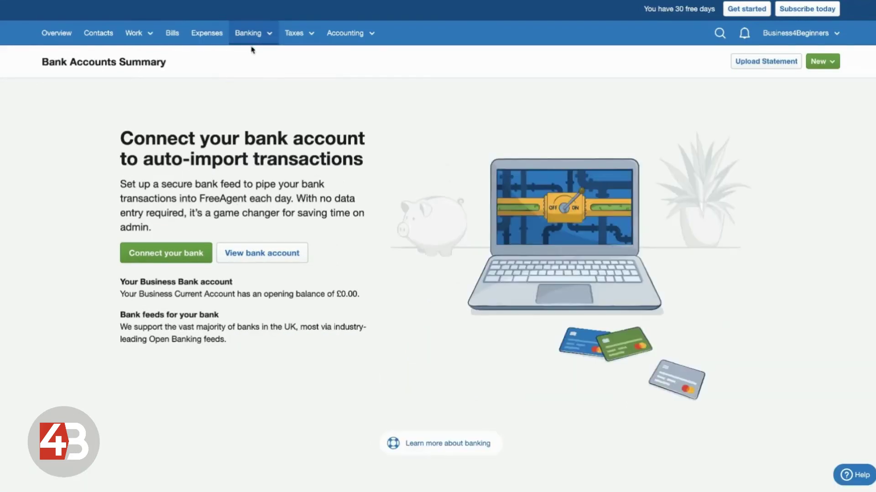
pyautogui.click(170, 257)
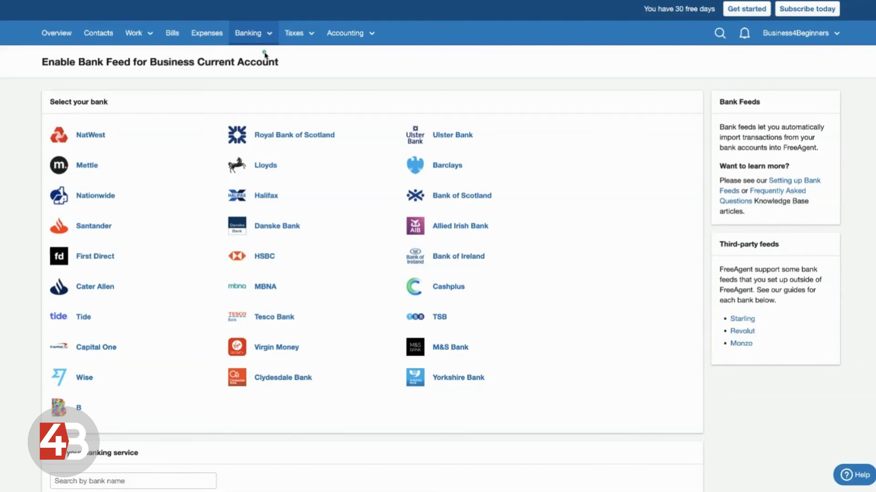
pyautogui.click(312, 35)
# Go to the yearly Profit & Loss report via Accounting > Reports, showing £90 sales turnover
pyautogui.click(344, 35)
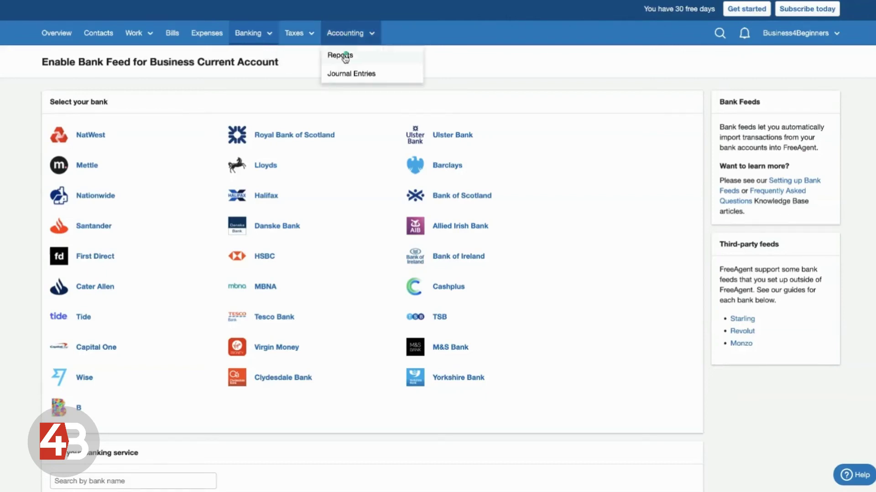
pyautogui.click(344, 56)
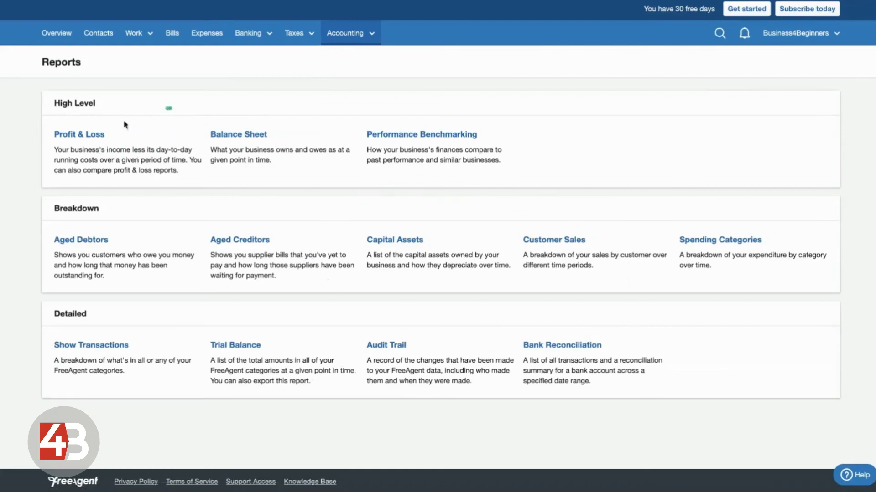
pyautogui.click(83, 135)
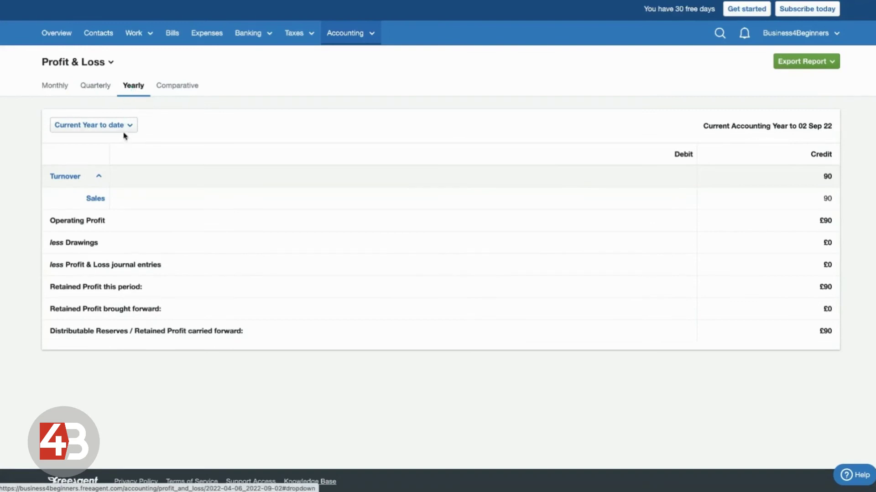
# Switch the Profit & Loss report to the Comparative view, then back to Yearly
pyautogui.click(177, 88)
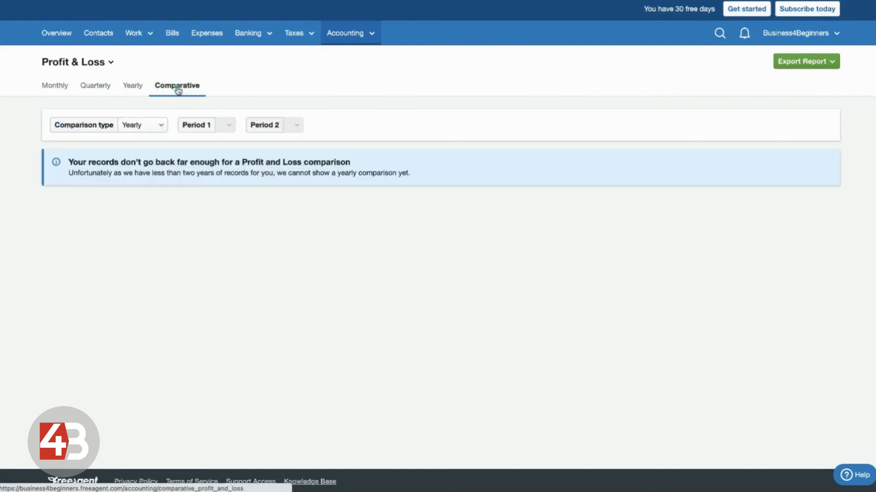
pyautogui.click(134, 89)
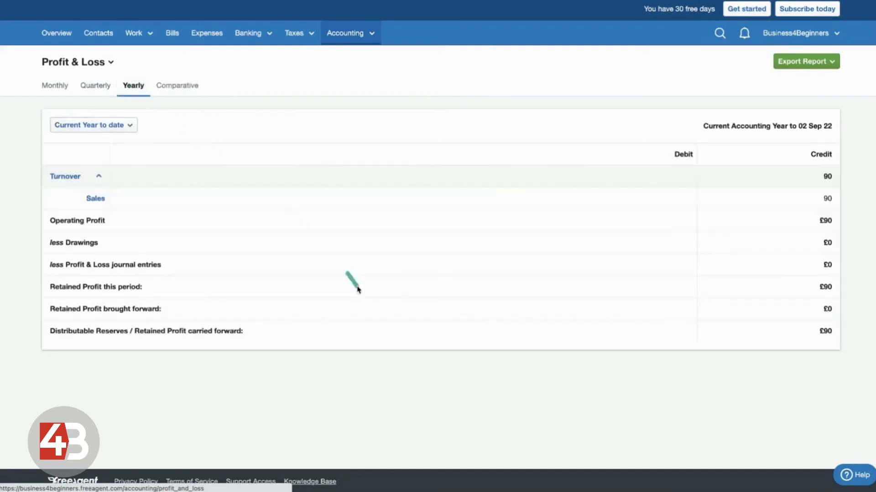
pyautogui.click(357, 287)
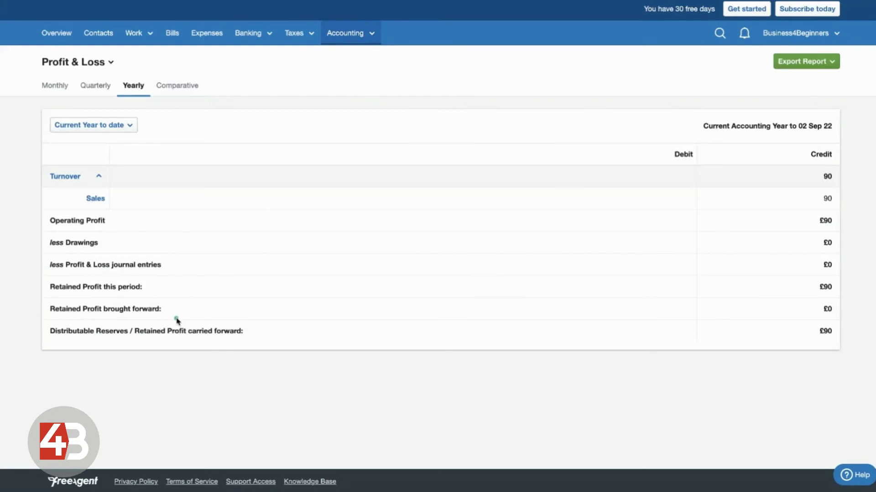
# Review the 2022/23 Self Assessment Main Return, showing £0.00 total tax due
pyautogui.click(297, 33)
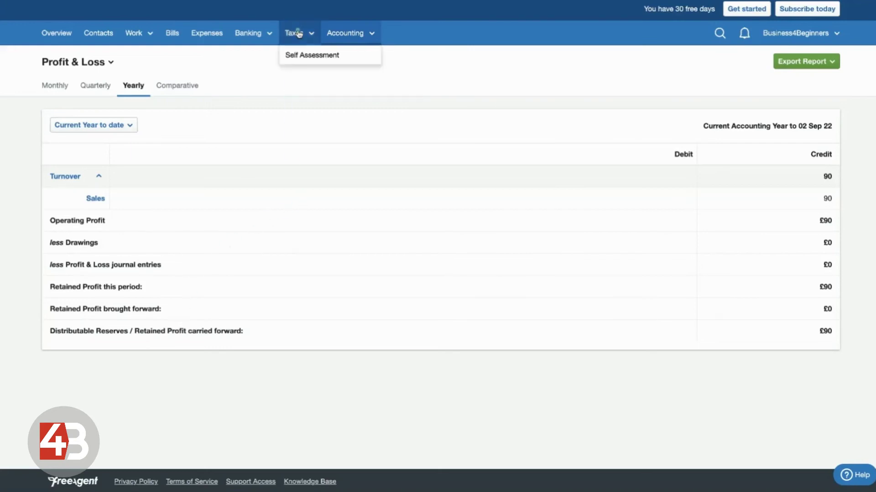
pyautogui.click(304, 57)
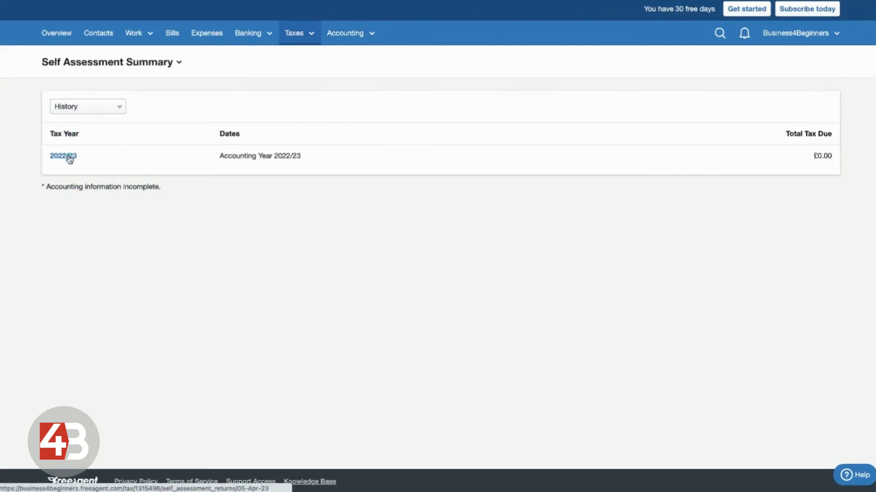
pyautogui.click(69, 158)
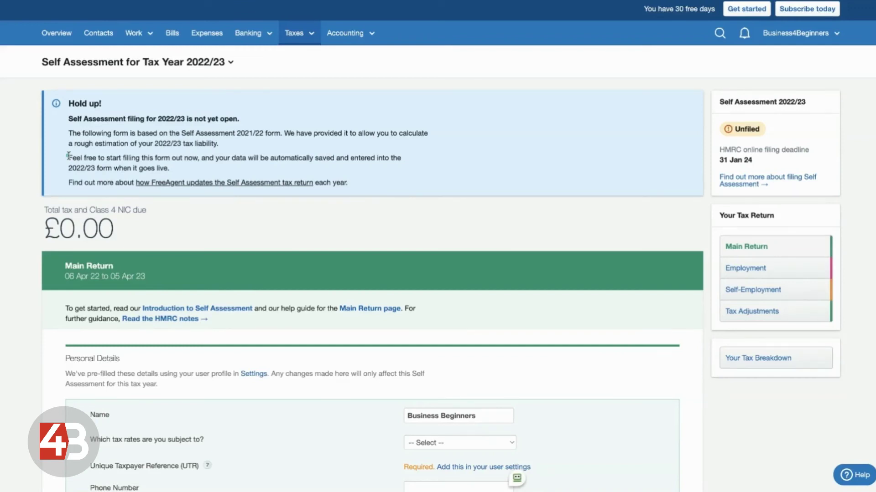
pyautogui.scroll(-7, 268, 282)
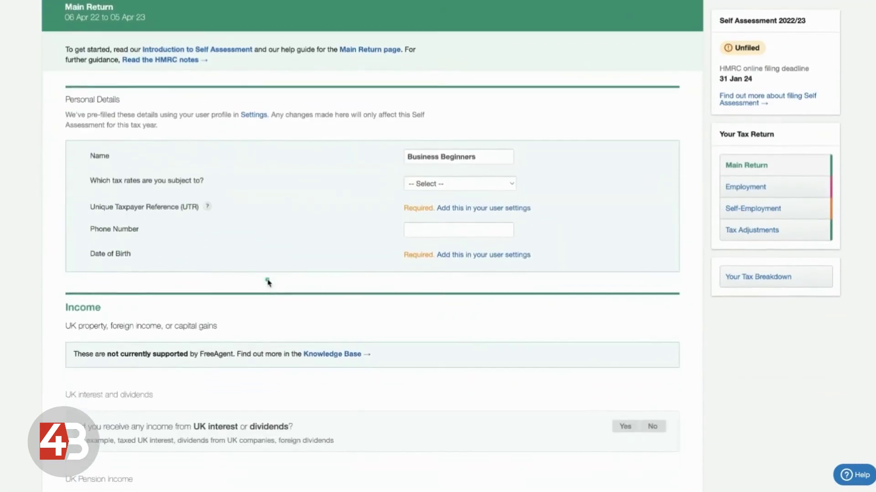
pyautogui.scroll(-10, 268, 282)
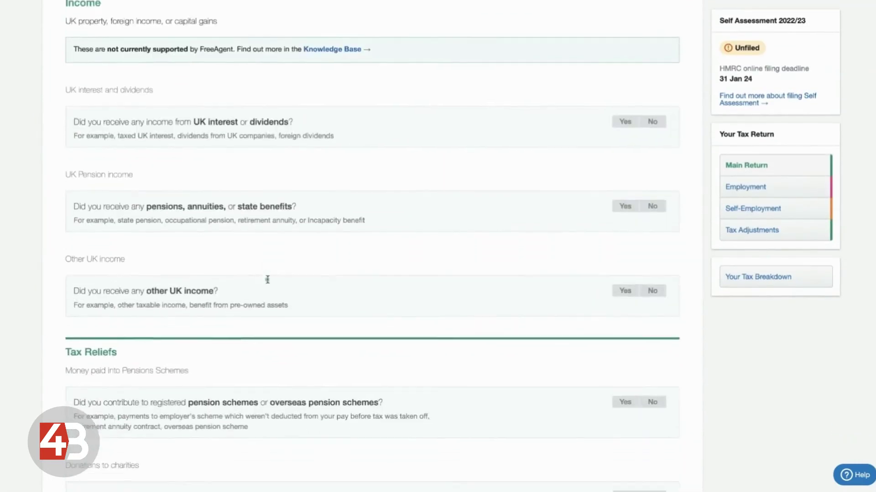
pyautogui.scroll(-3, 269, 282)
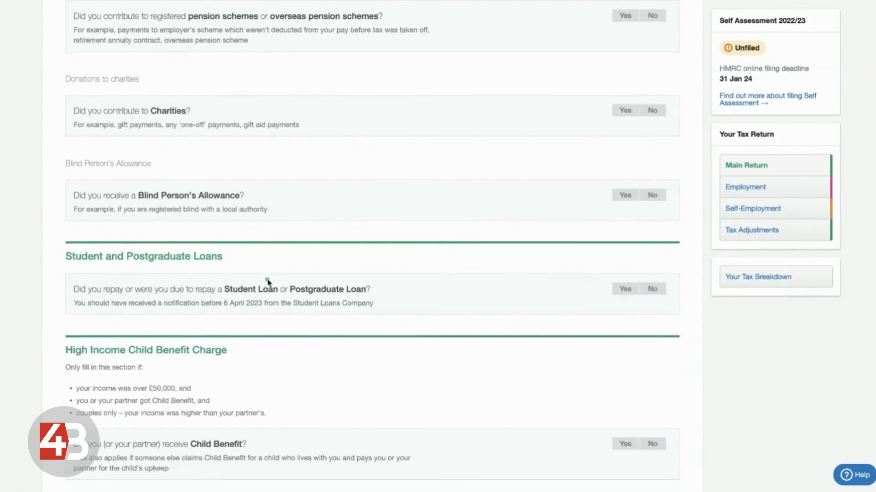
pyautogui.scroll(-8, 268, 282)
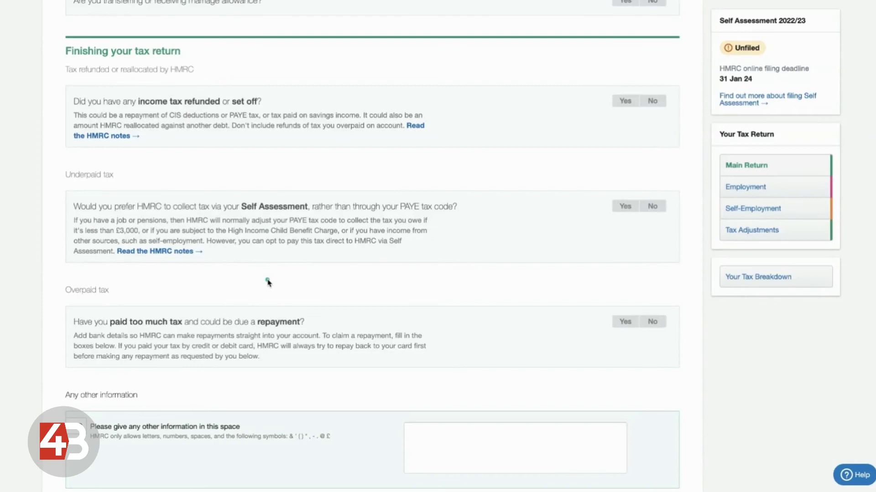
pyautogui.scroll(-5, 268, 282)
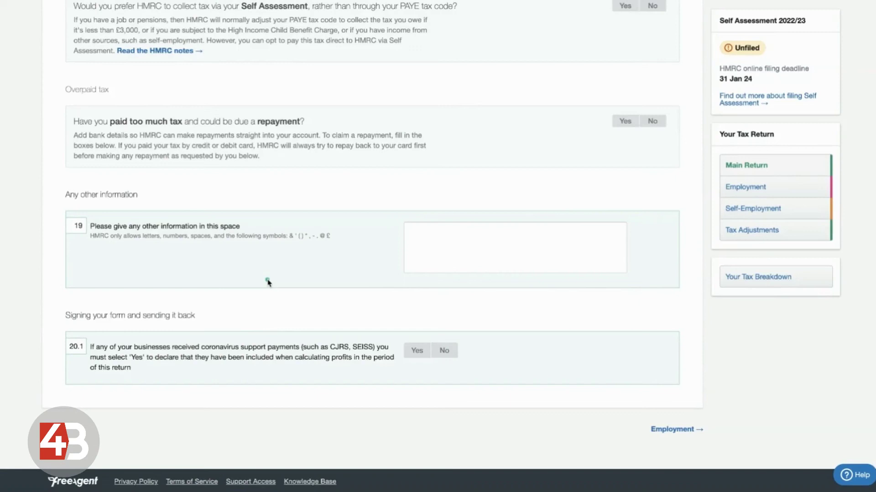
pyautogui.scroll(20, 268, 283)
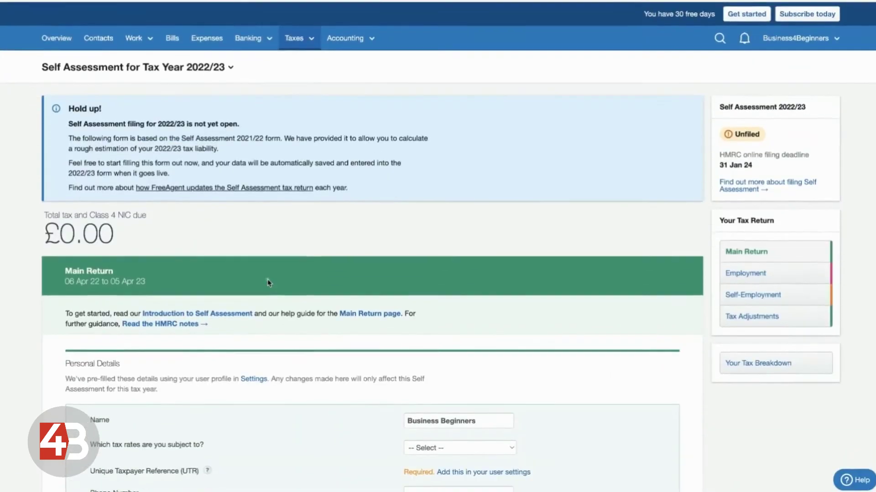
pyautogui.moveTo(120, 234); pyautogui.dragTo(45, 230)
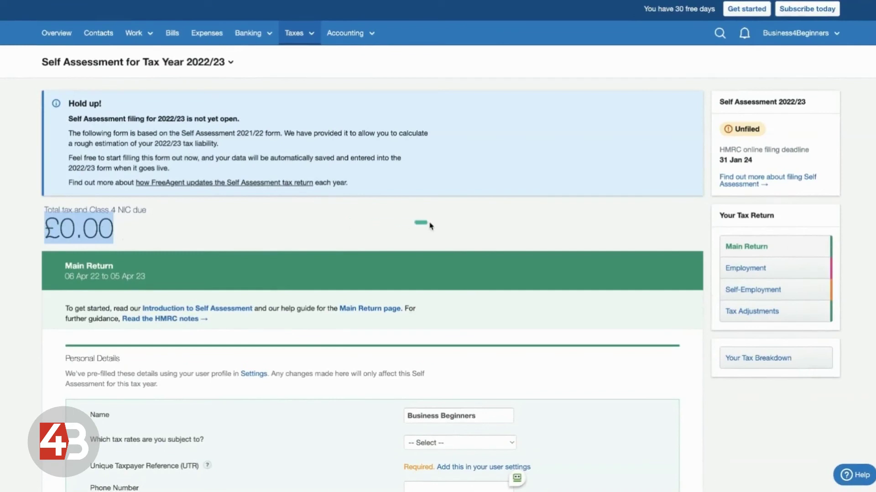
pyautogui.click(429, 226)
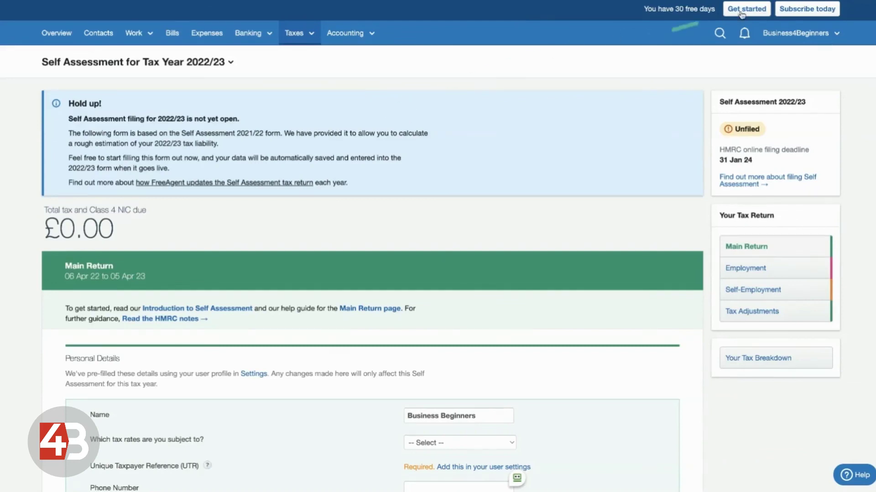
# Browse the account Settings page covering company, invoices, accounting and security options
pyautogui.click(799, 33)
pyautogui.click(769, 78)
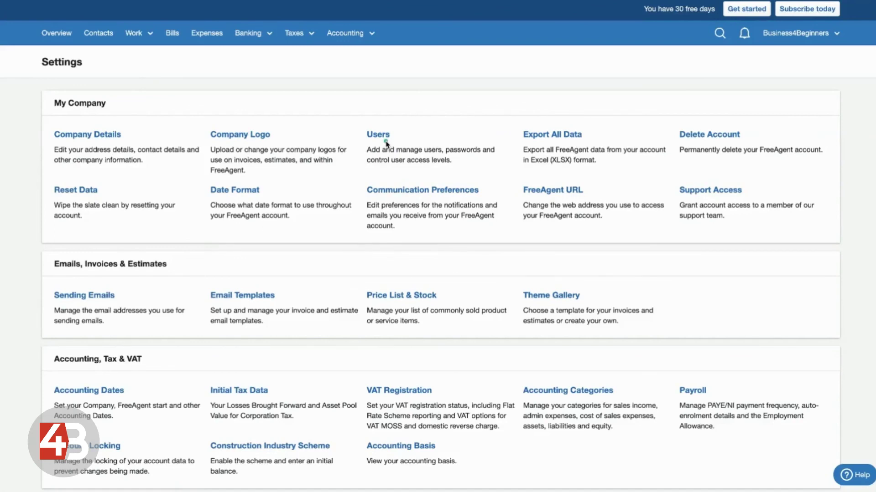
pyautogui.scroll(-3, 375, 320)
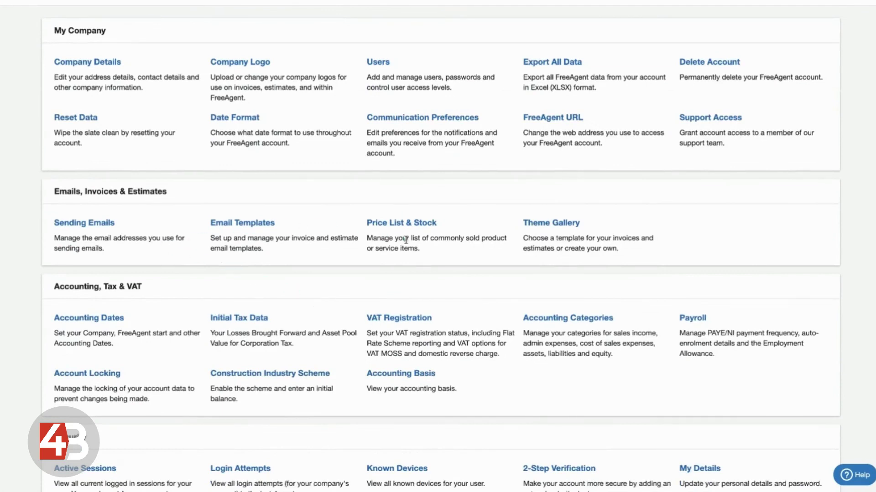
pyautogui.scroll(-3, 463, 244)
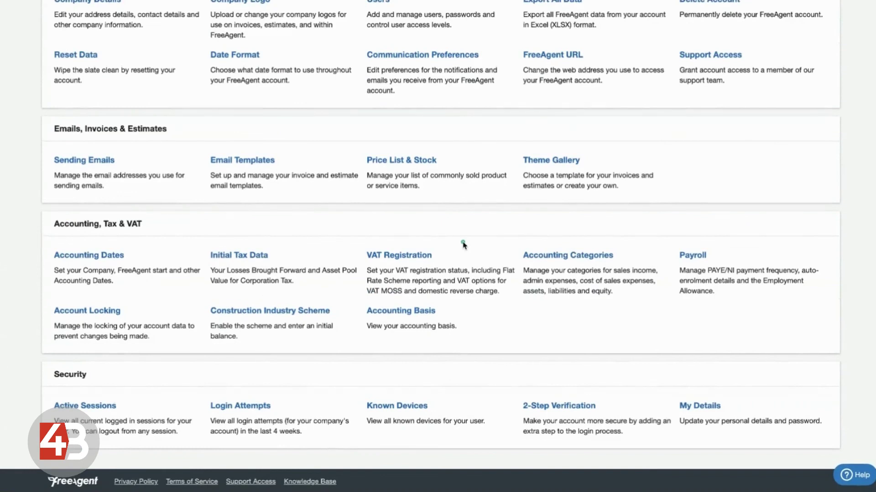
pyautogui.scroll(6, 462, 245)
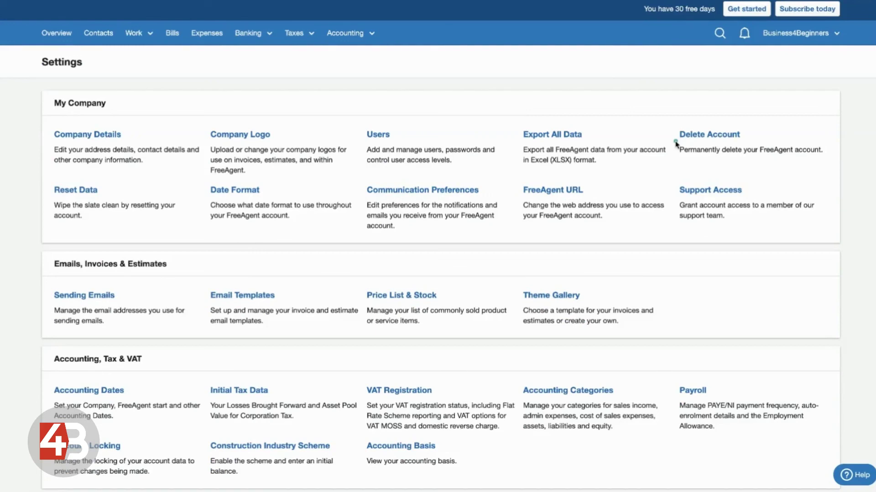
# Show the Business4Beginners account options, including Billing, over the Settings page
pyautogui.click(814, 34)
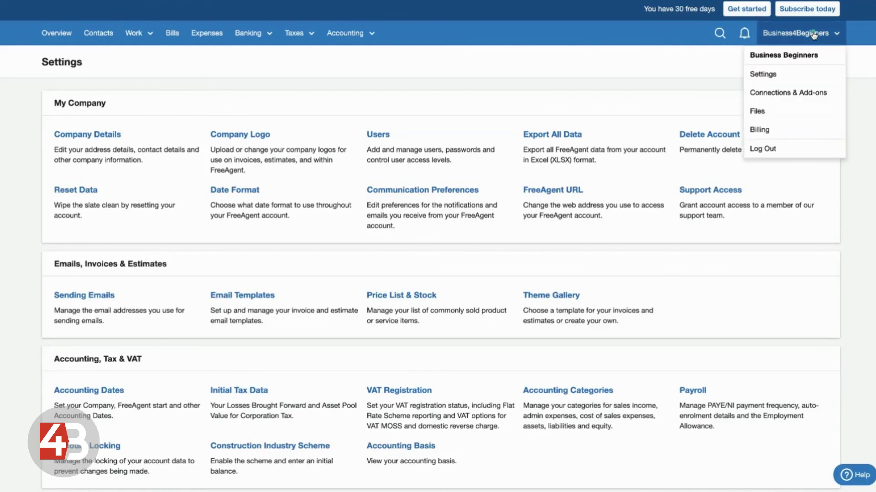